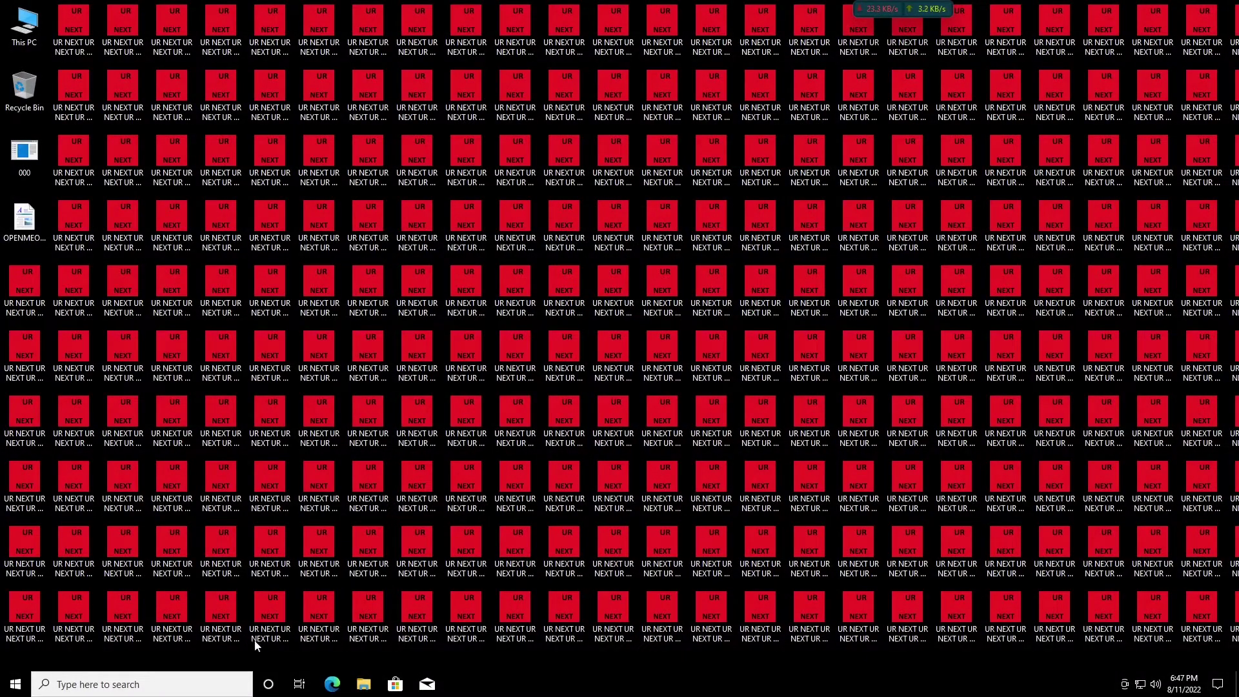
Delete the UR NEXT files from the Windows desktop in several batches, refreshing the desktop in between.
drag(238, 653, 1226, 10)
key(Delete)
drag(312, 19, 52, 651)
key(Delete)
right_click(231, 308)
click(260, 350)
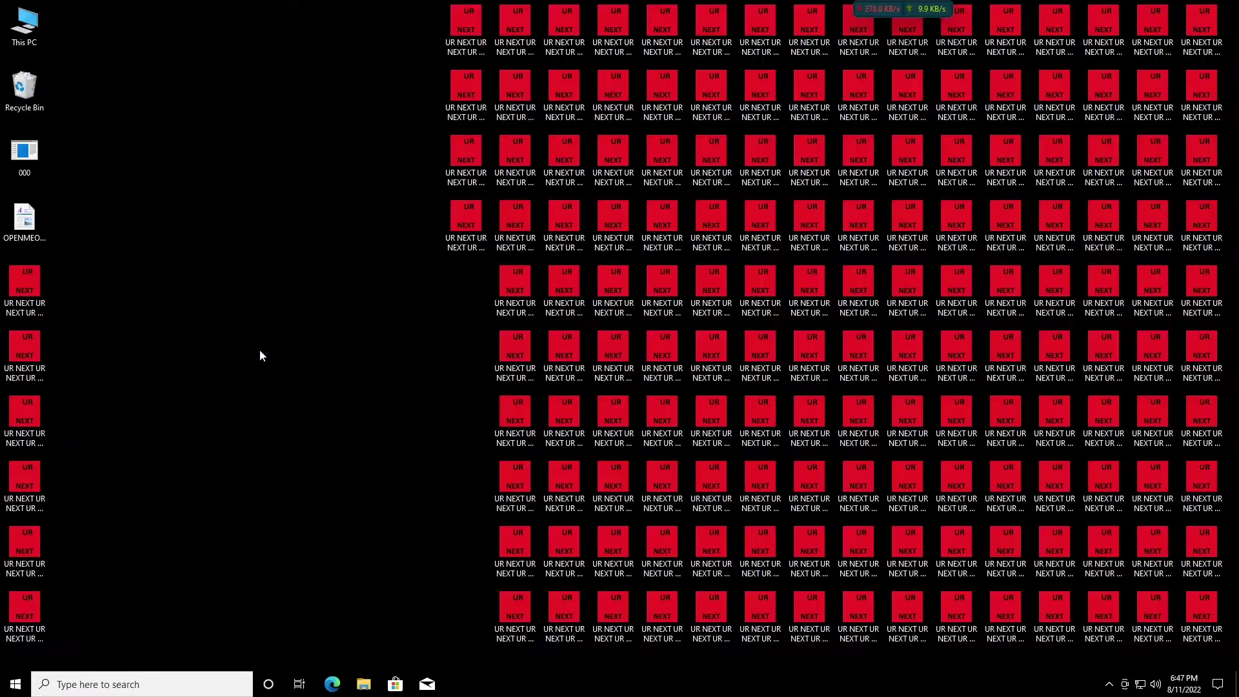
drag(379, 6, 1232, 665)
key(Delete)
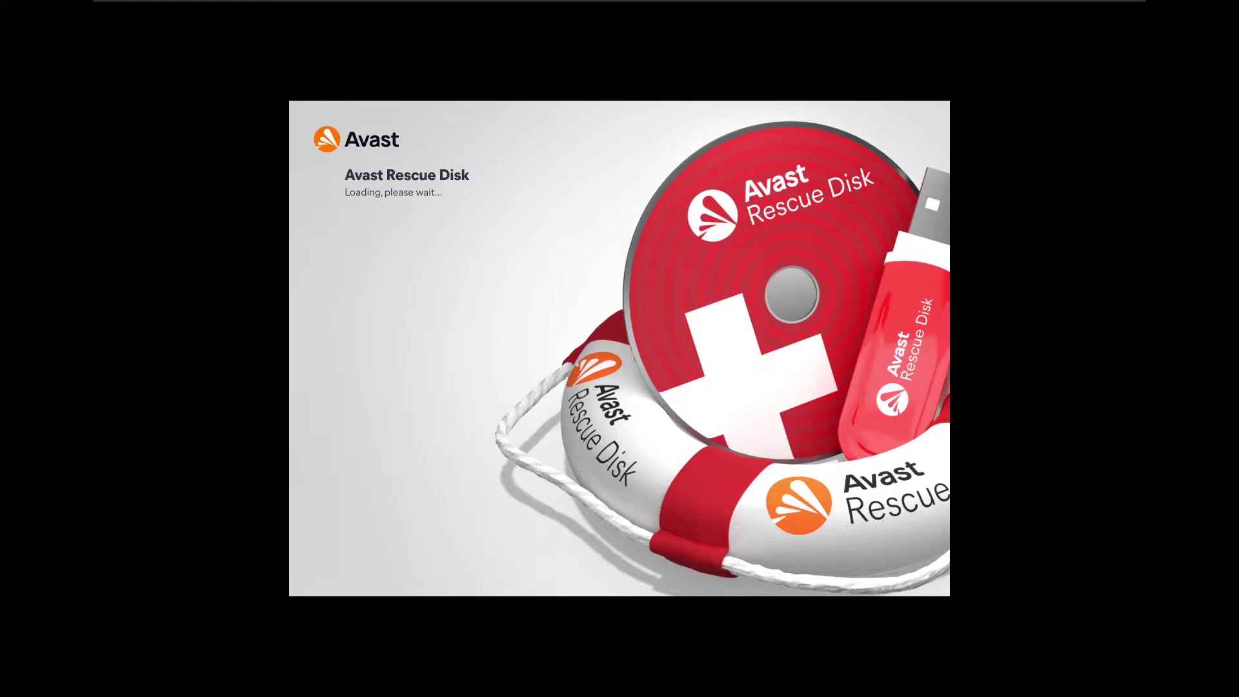
Scan all hard disks with AvastPE Antivirus on the Avast Rescue Disk, fix the infected files automatically and finish.
click(472, 303)
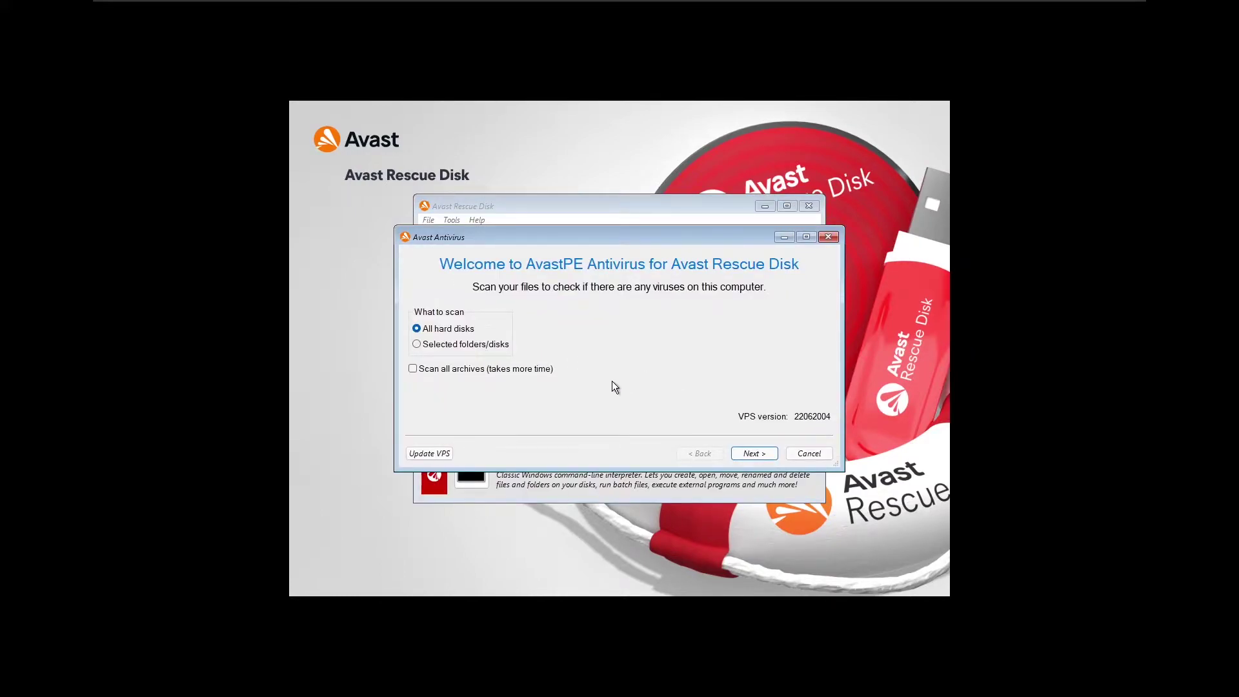
click(757, 454)
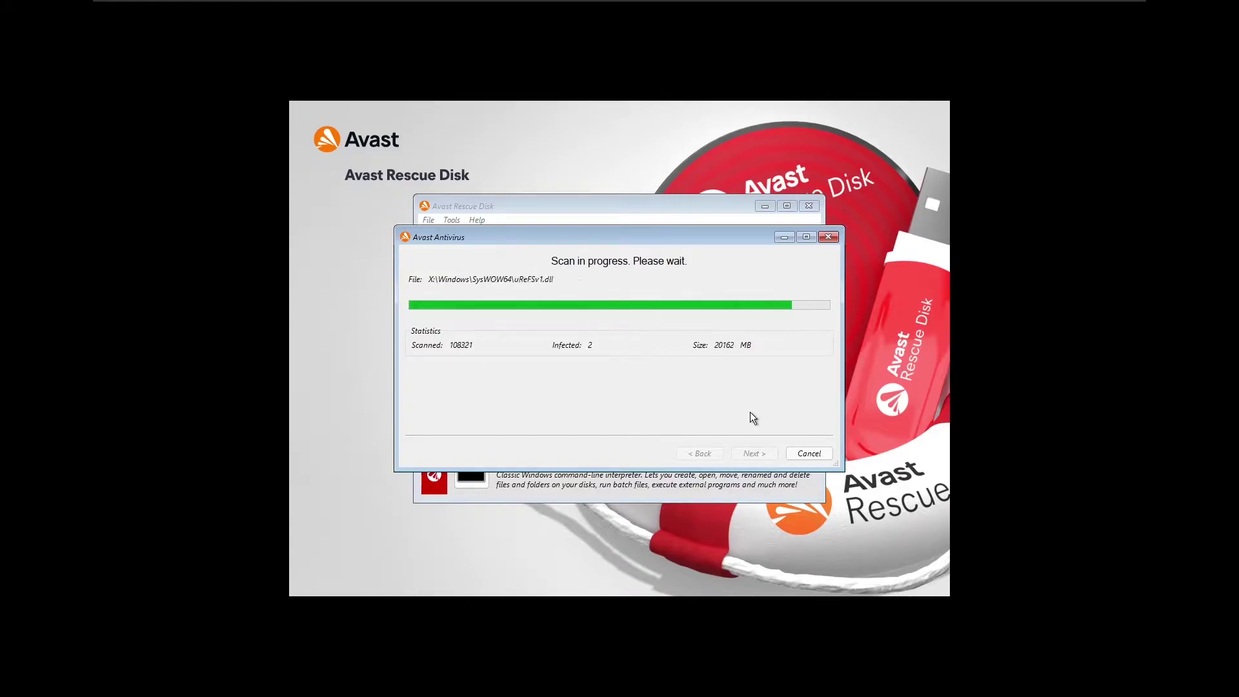
drag(594, 465, 487, 441)
click(780, 489)
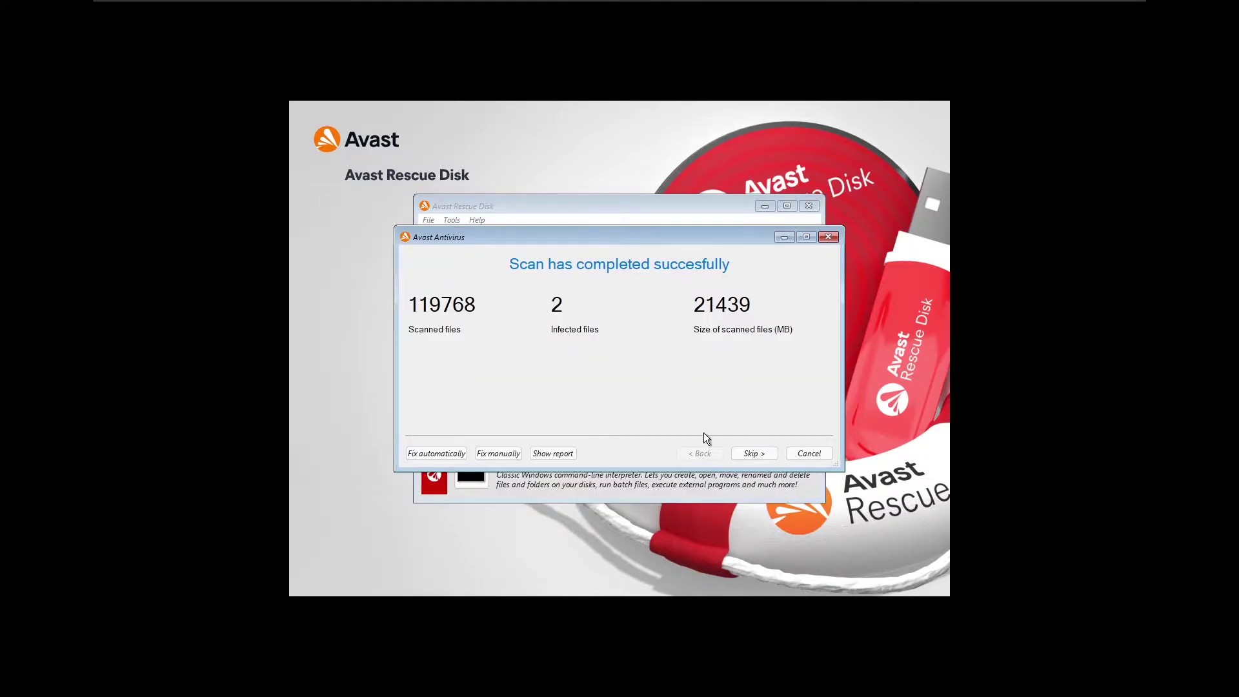
click(456, 452)
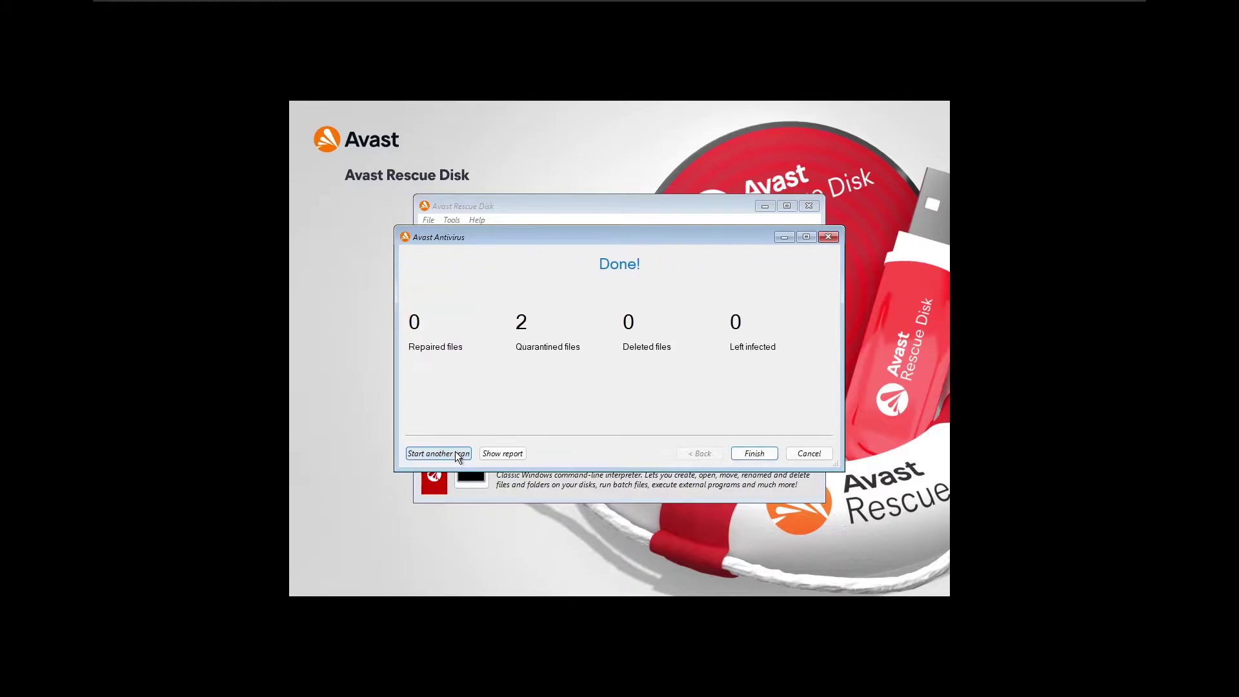
click(750, 453)
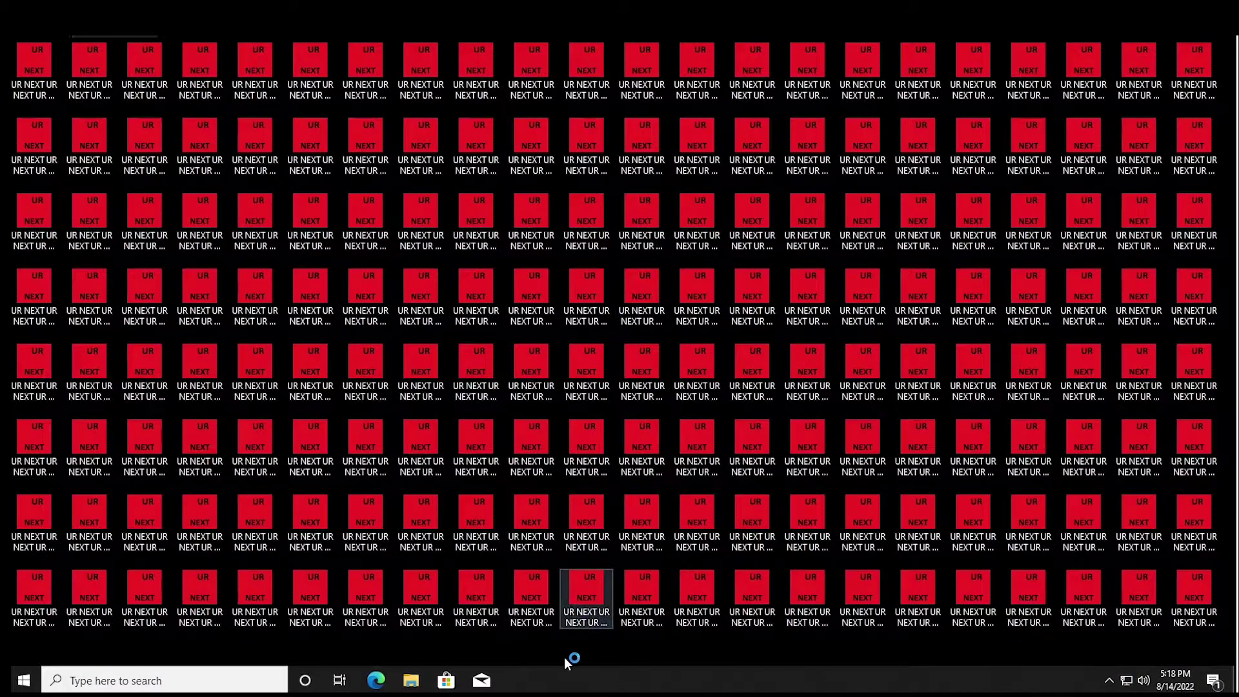
Back in Windows, open Task Manager and try to end the runaway (32 bit) processes, switching to the detailed view.
right_click(563, 678)
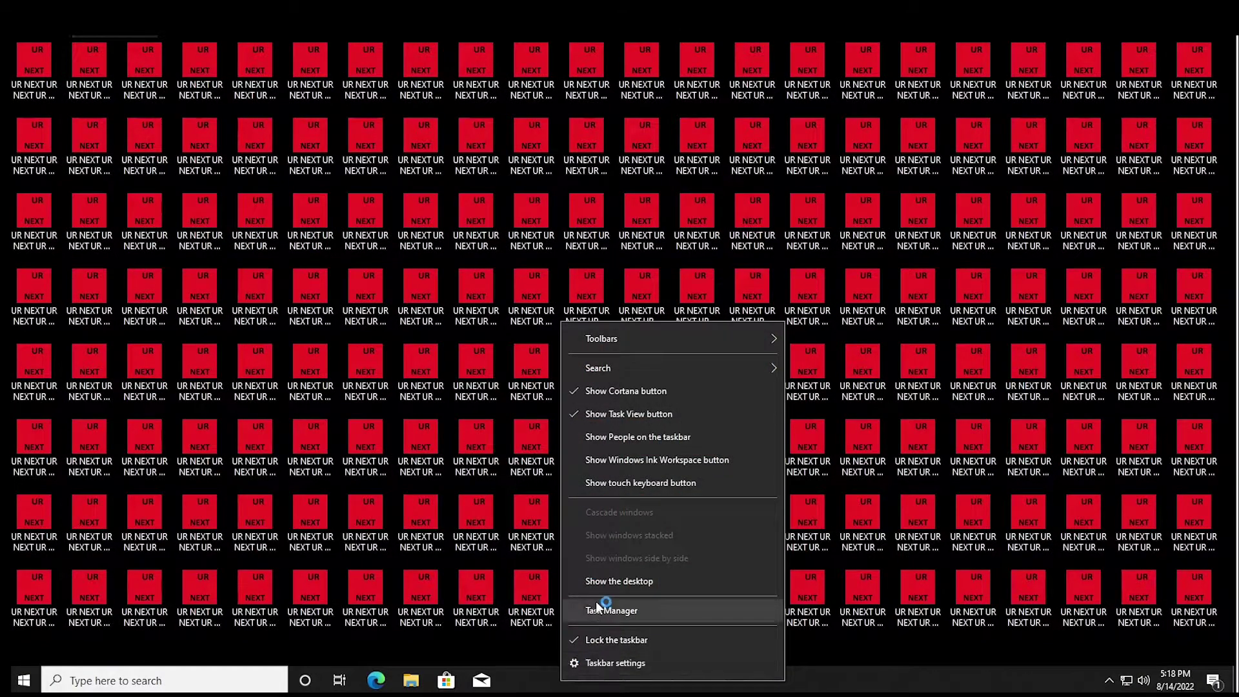
click(597, 607)
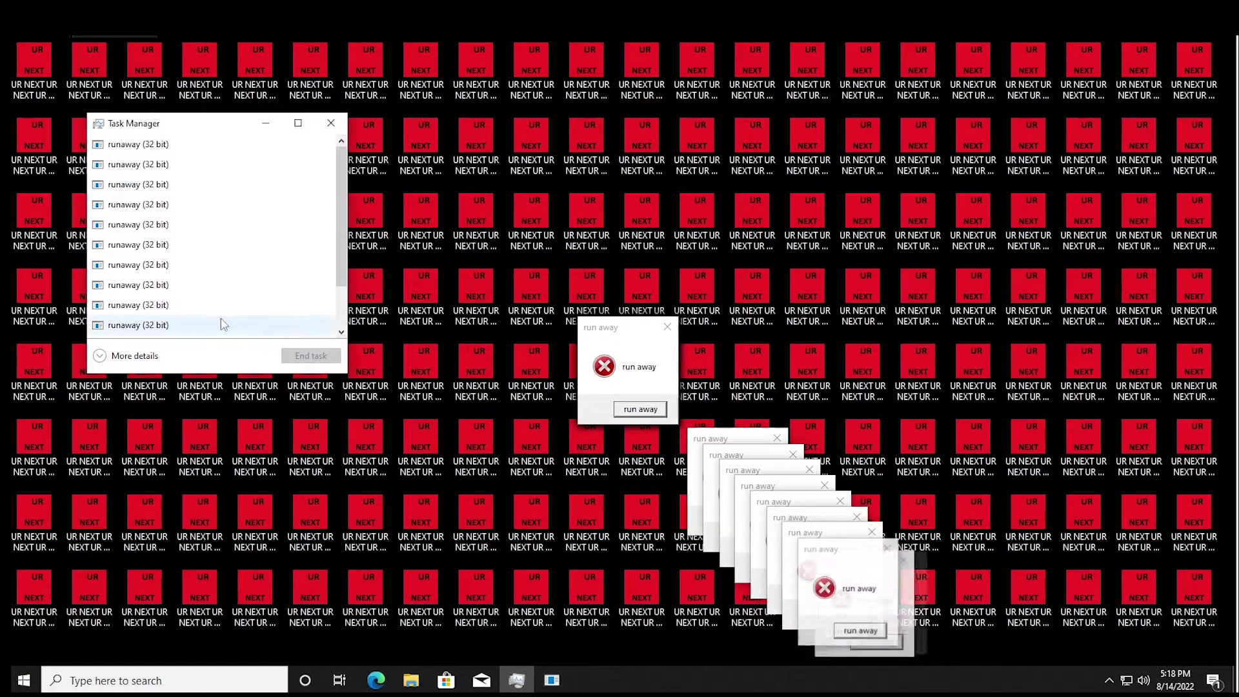
click(219, 284)
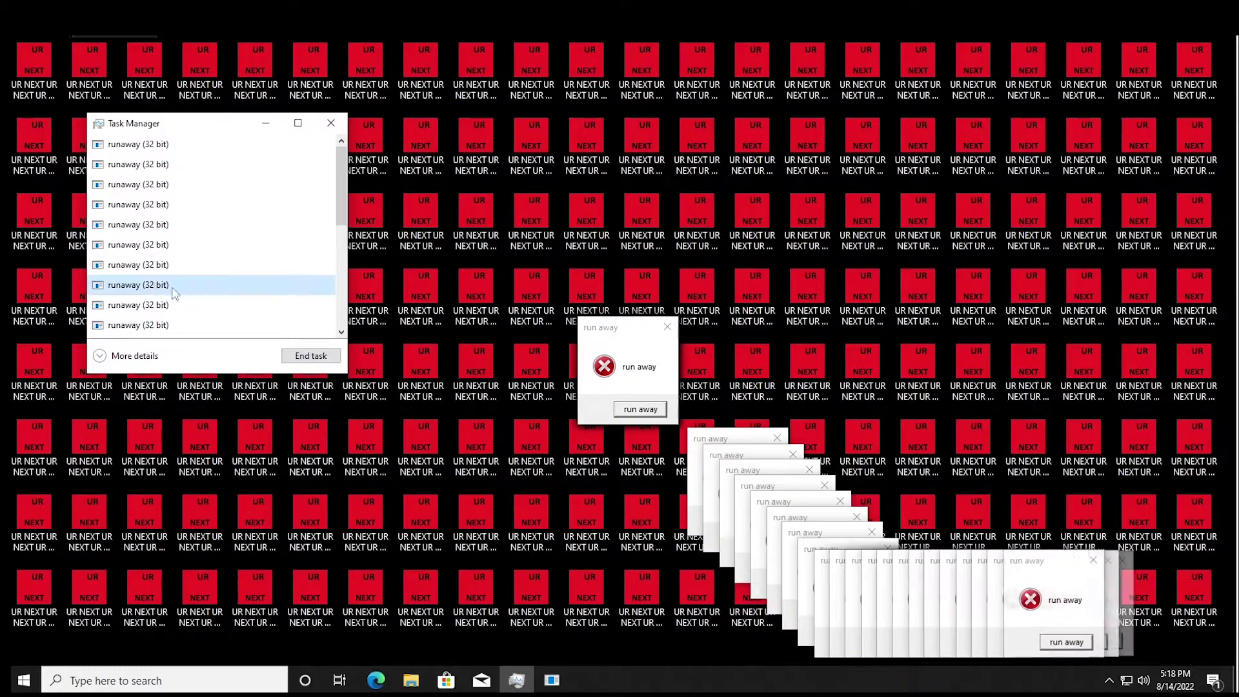
click(238, 224)
click(306, 363)
click(135, 355)
click(215, 246)
click(526, 519)
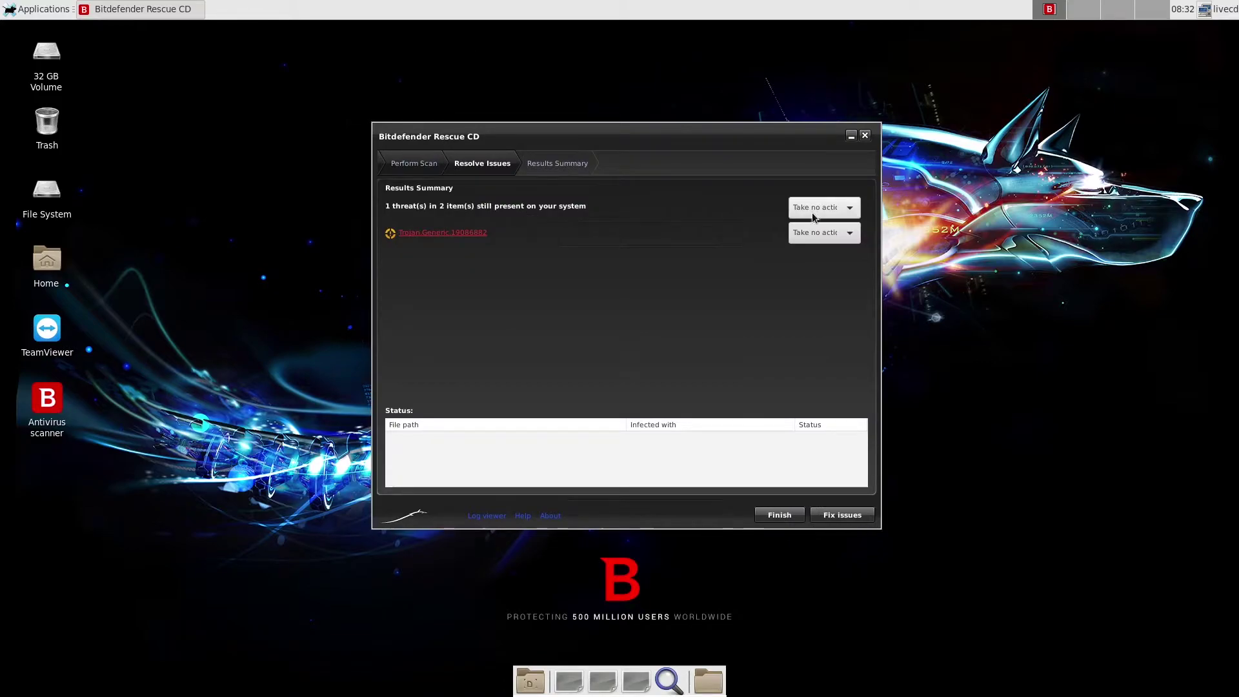
Delete all threats found by Bitdefender Rescue CD and try to open Task Manager back in Windows.
click(816, 208)
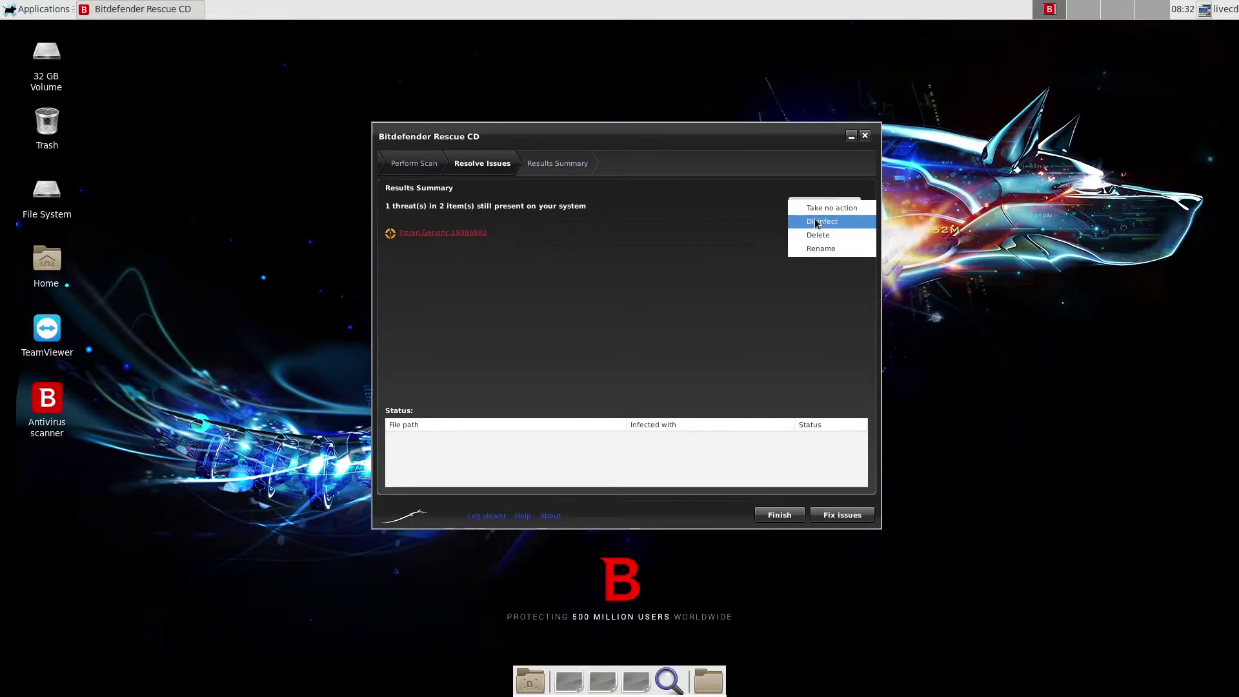
click(817, 235)
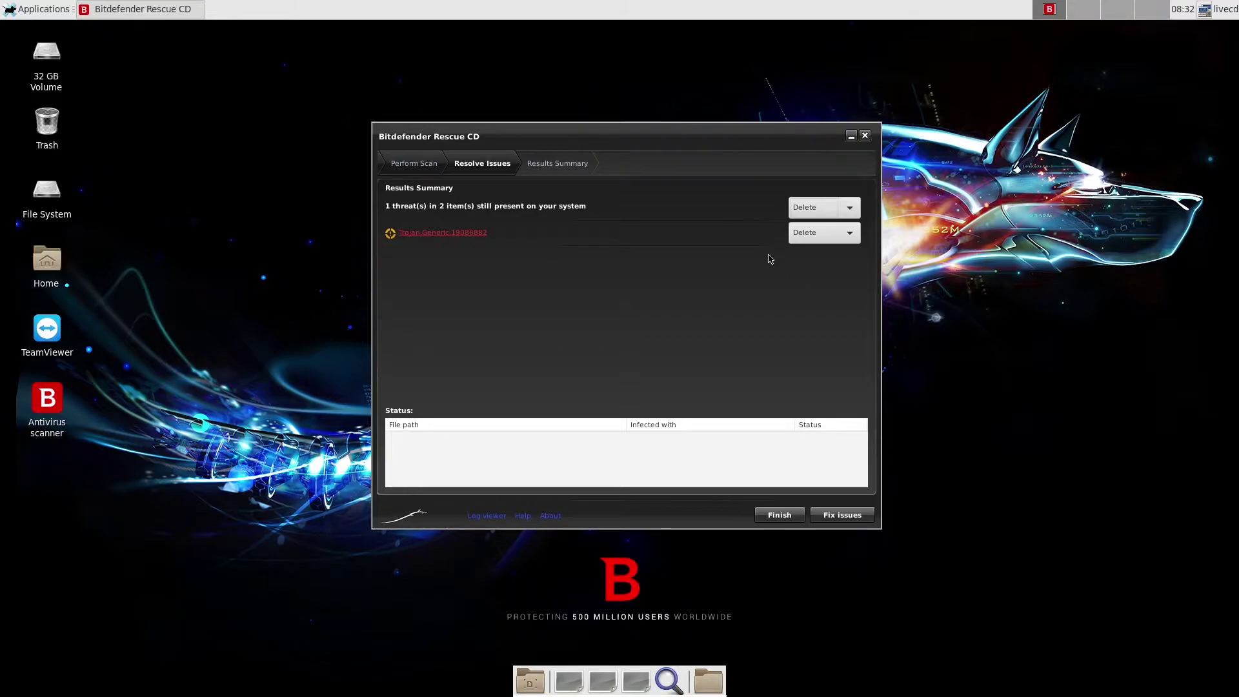
click(829, 516)
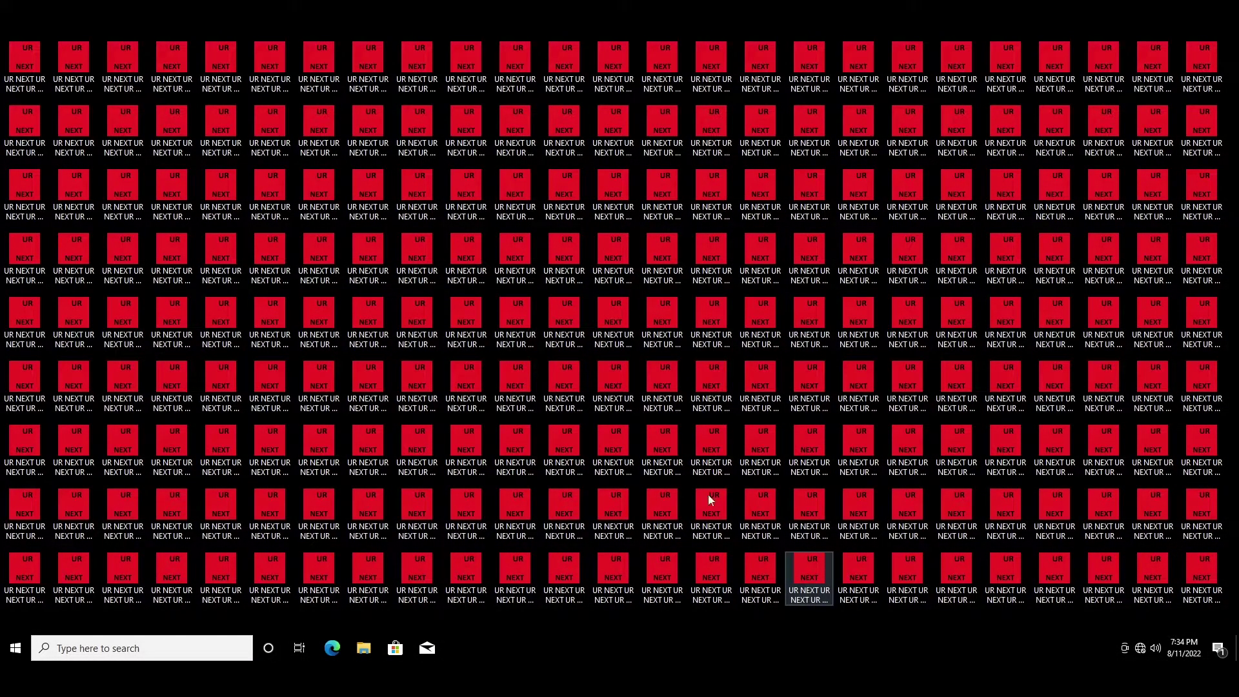
right_click(522, 641)
click(588, 577)
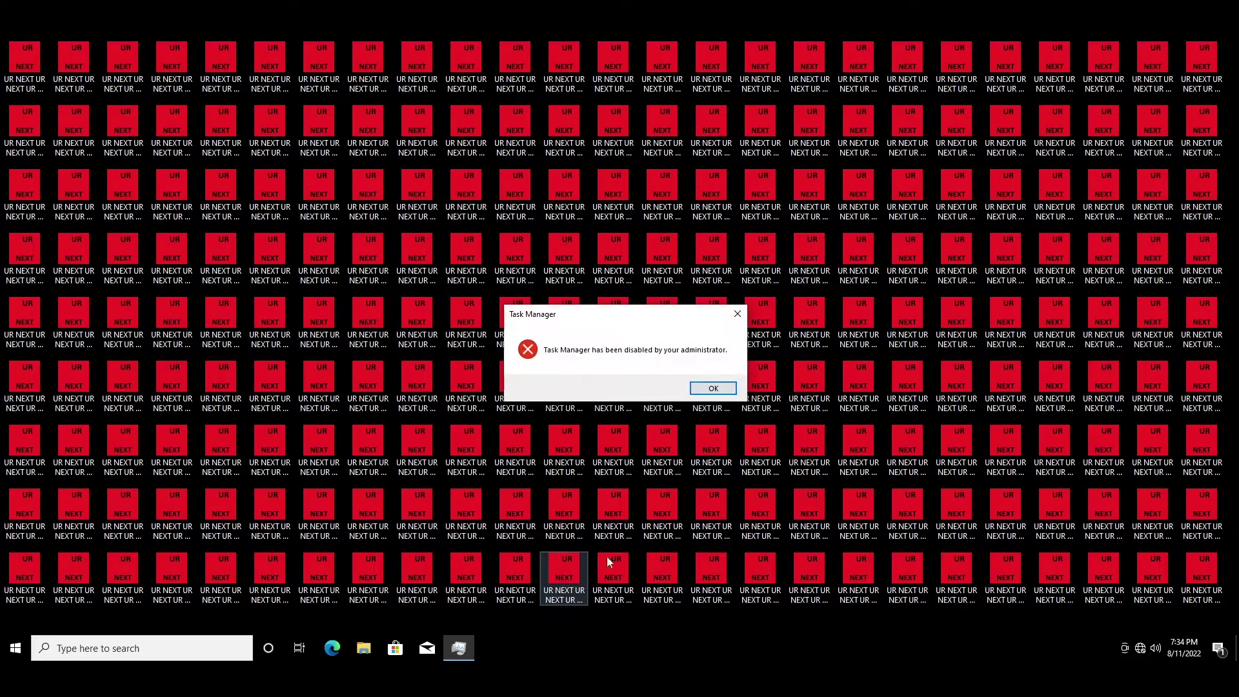
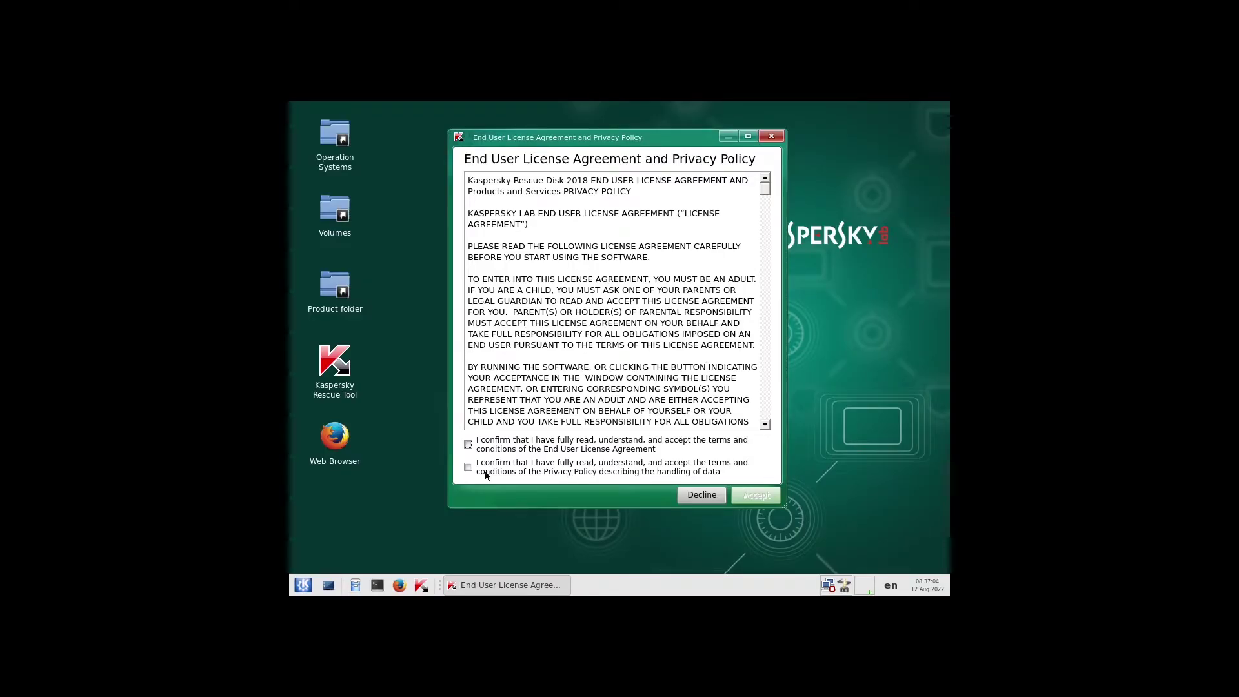
Accept the Kaspersky Rescue Disk license terms and disinfect the detected objects with their preset actions, including an advanced scan.
click(756, 494)
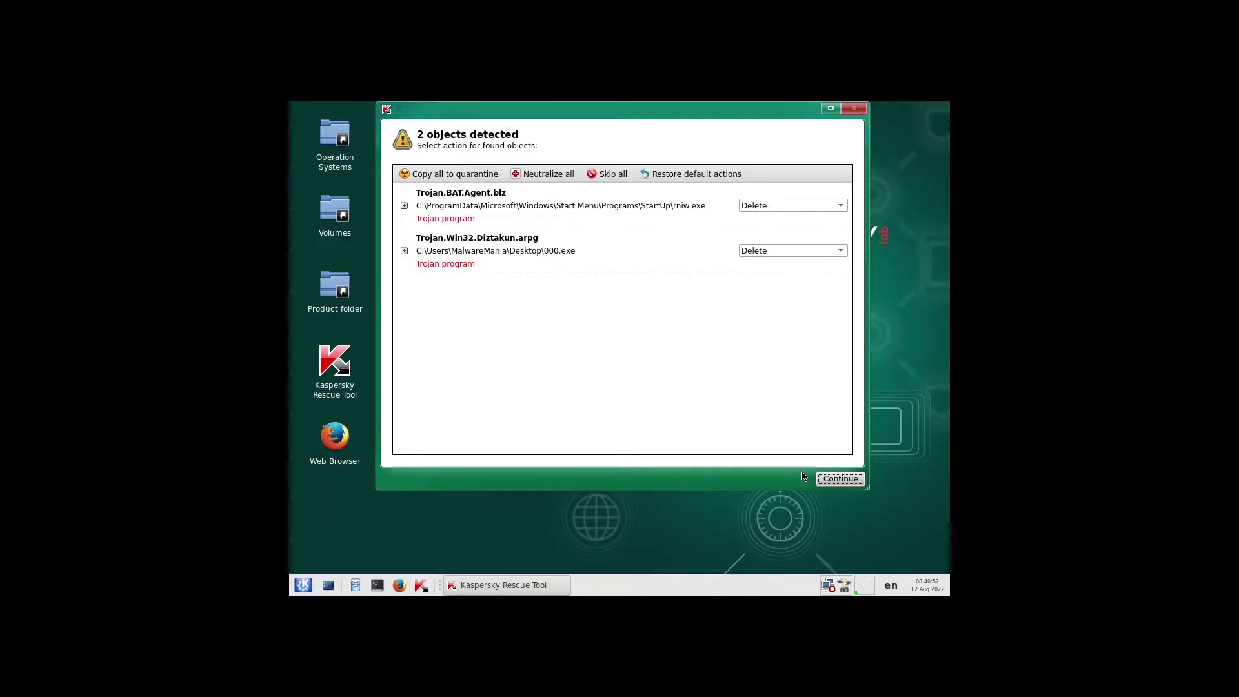
click(829, 480)
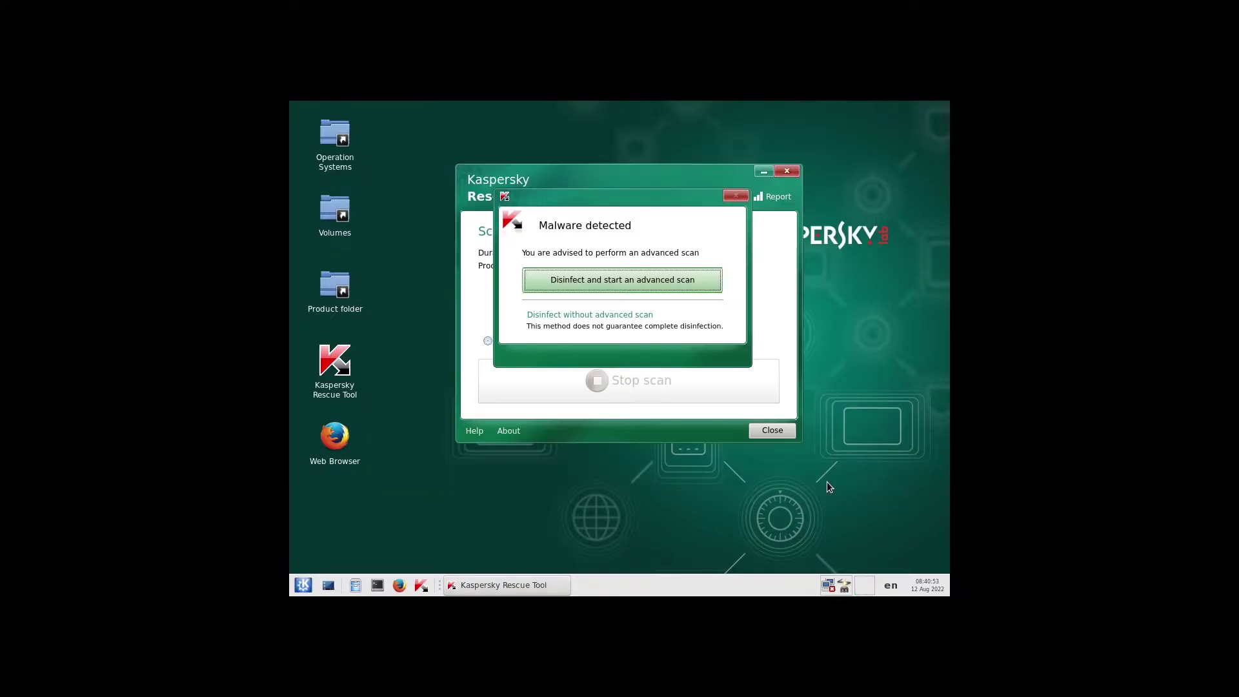
click(666, 280)
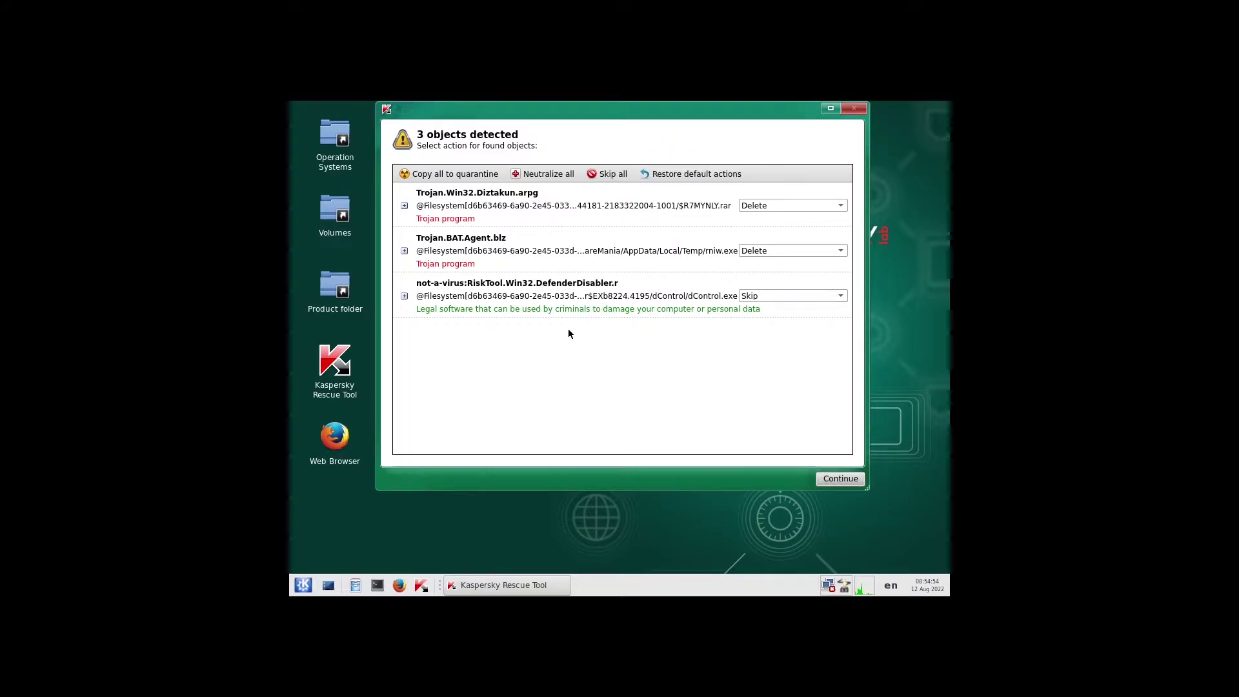
click(838, 478)
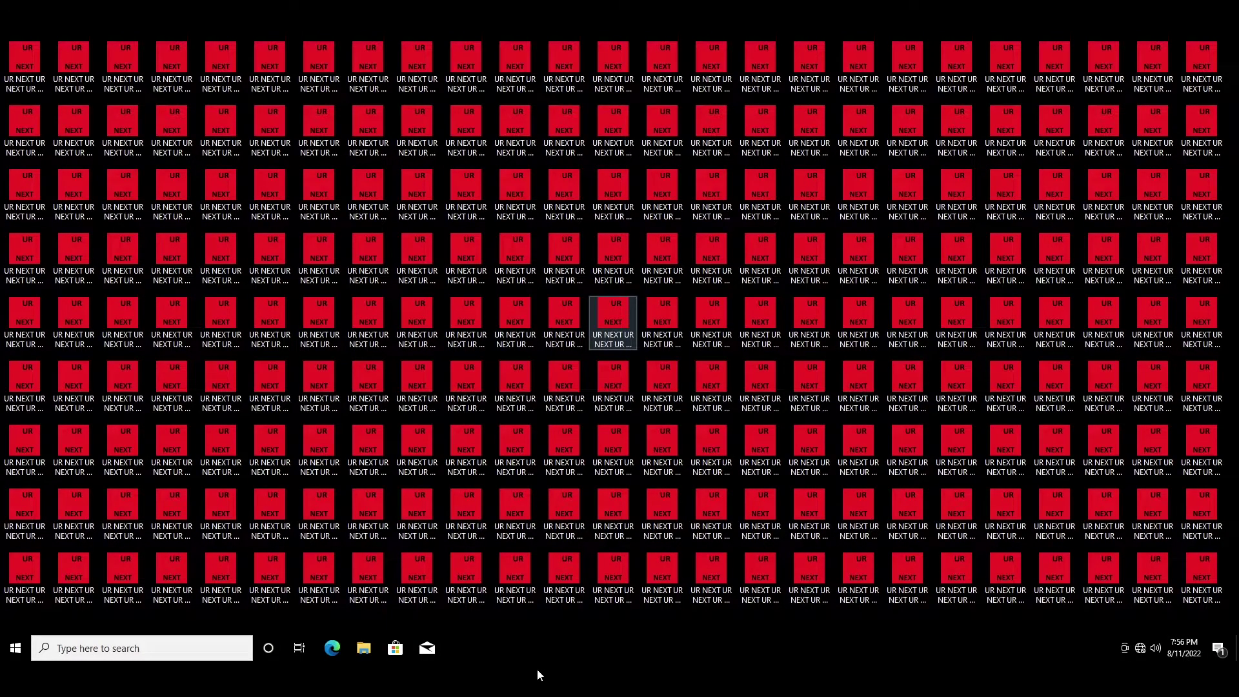
Back in Windows, try to open Task Manager and clear the UR NEXT files from the Desktop folder through File Explorer.
right_click(475, 647)
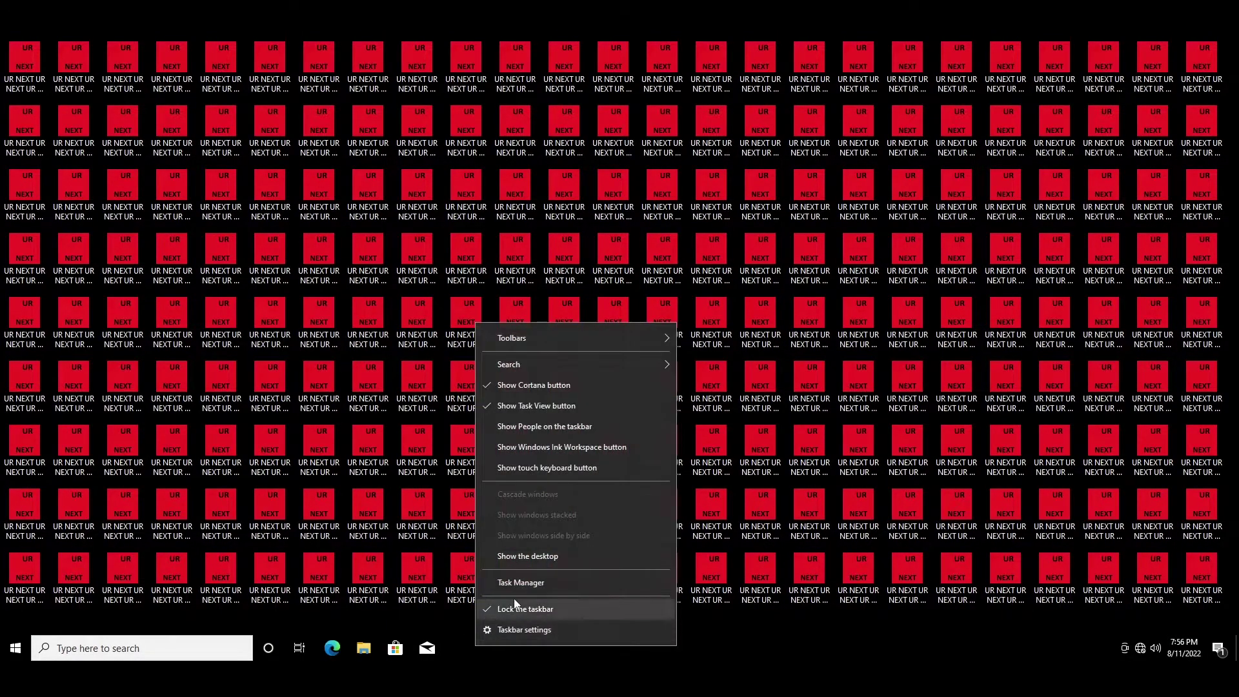
click(514, 598)
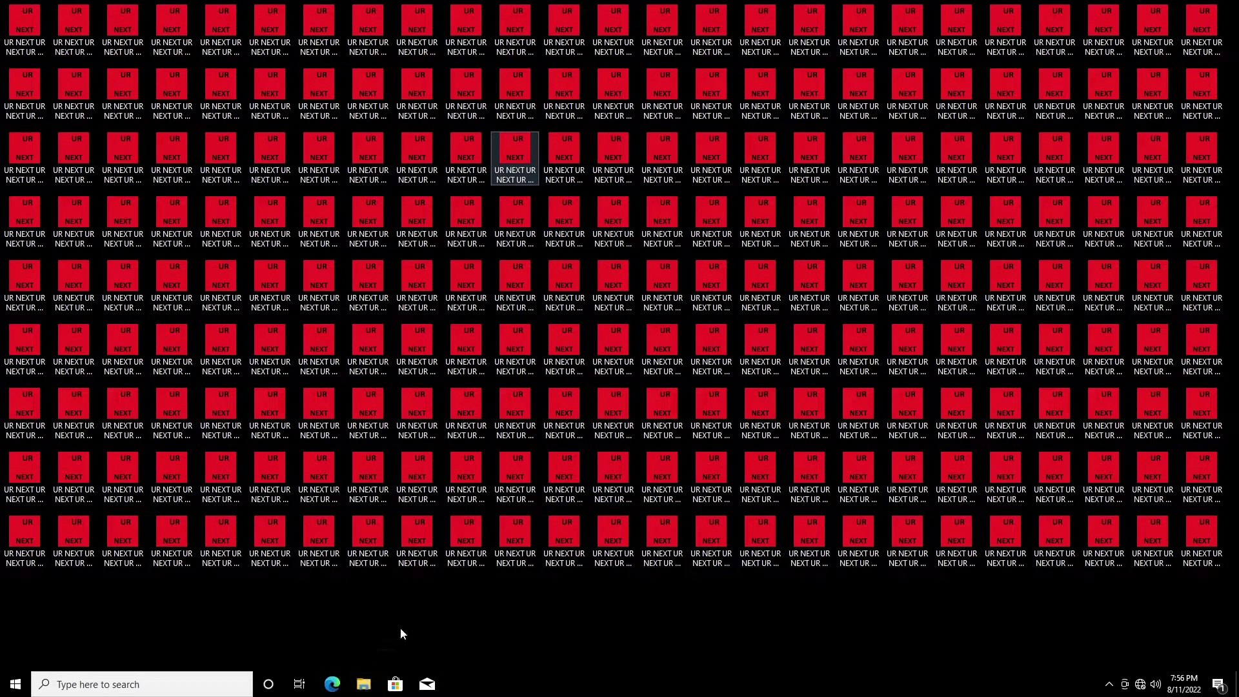
click(363, 684)
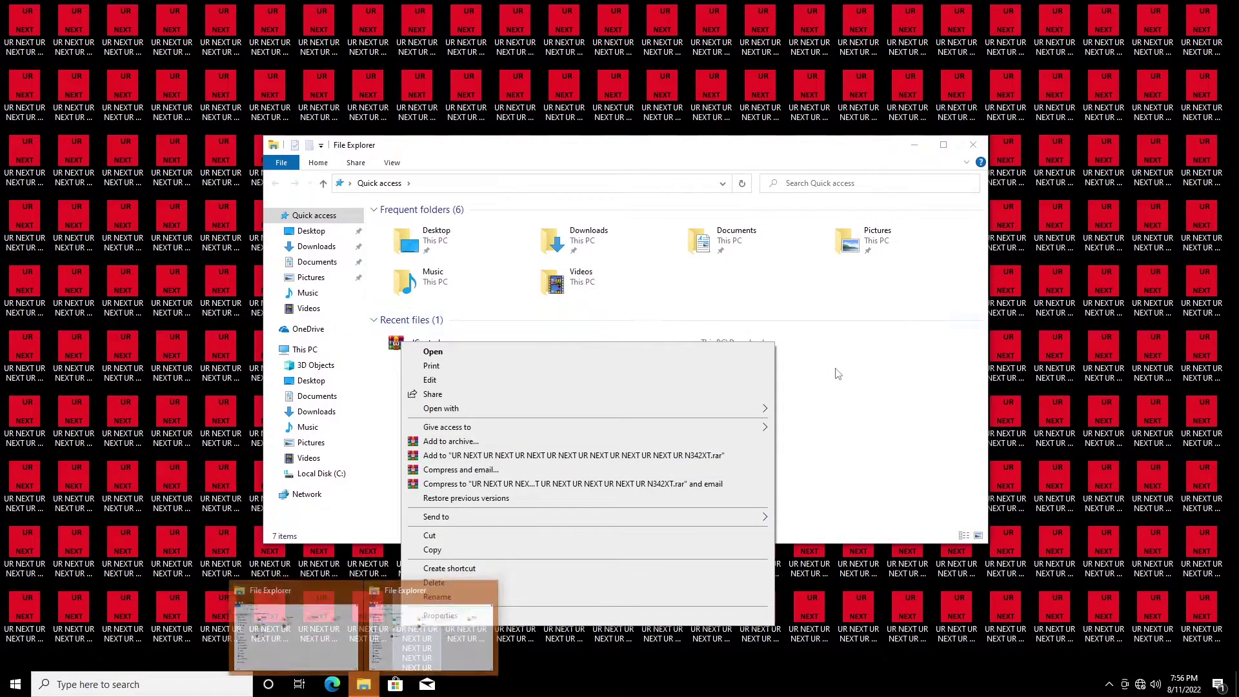
click(311, 230)
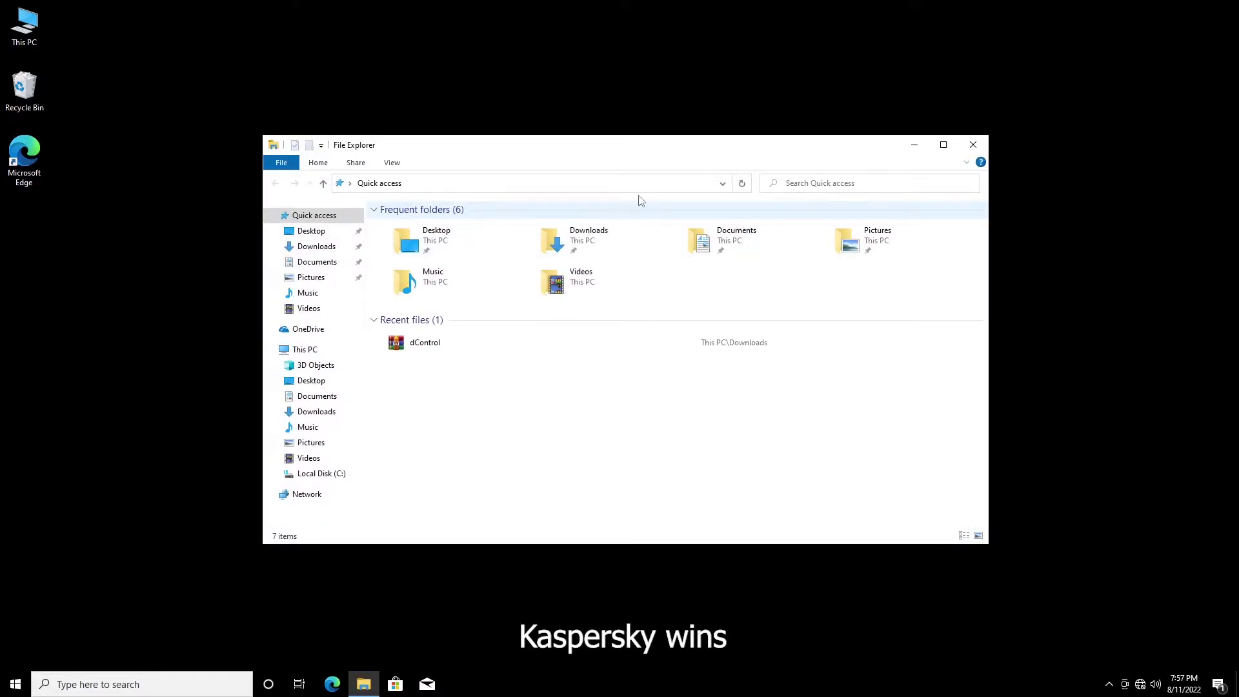
click(974, 144)
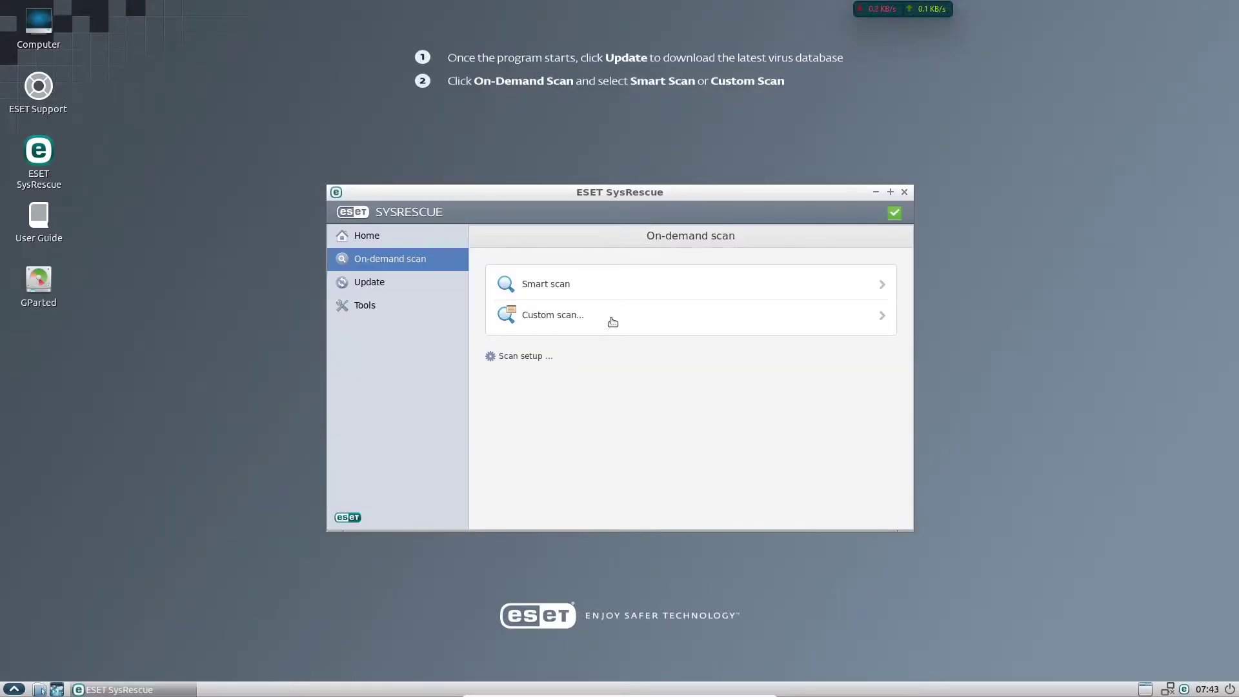
Set up an ESET SysRescue custom scan with the In-depth scan profile and the whole Computer as scan target.
click(612, 321)
click(608, 252)
click(607, 265)
click(409, 313)
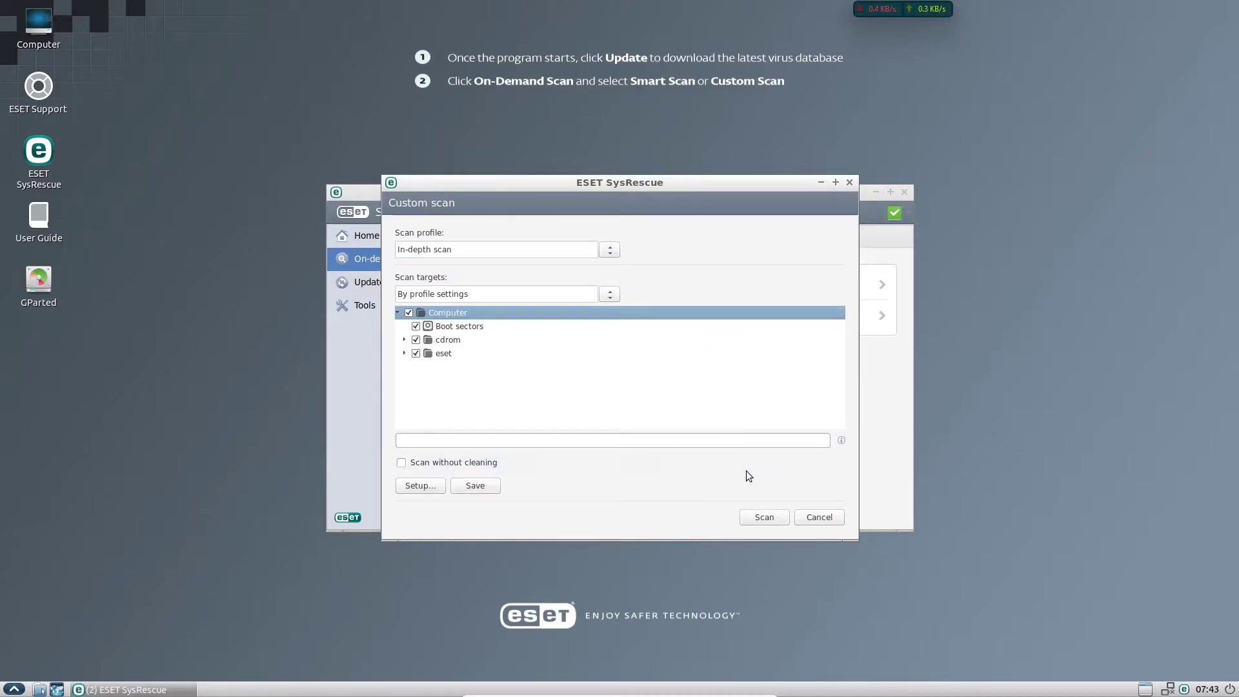
Review the contents of the cdrom and eset scan targets and start the custom scan with cleaning enabled.
click(404, 340)
scroll(516, 421, down, 3)
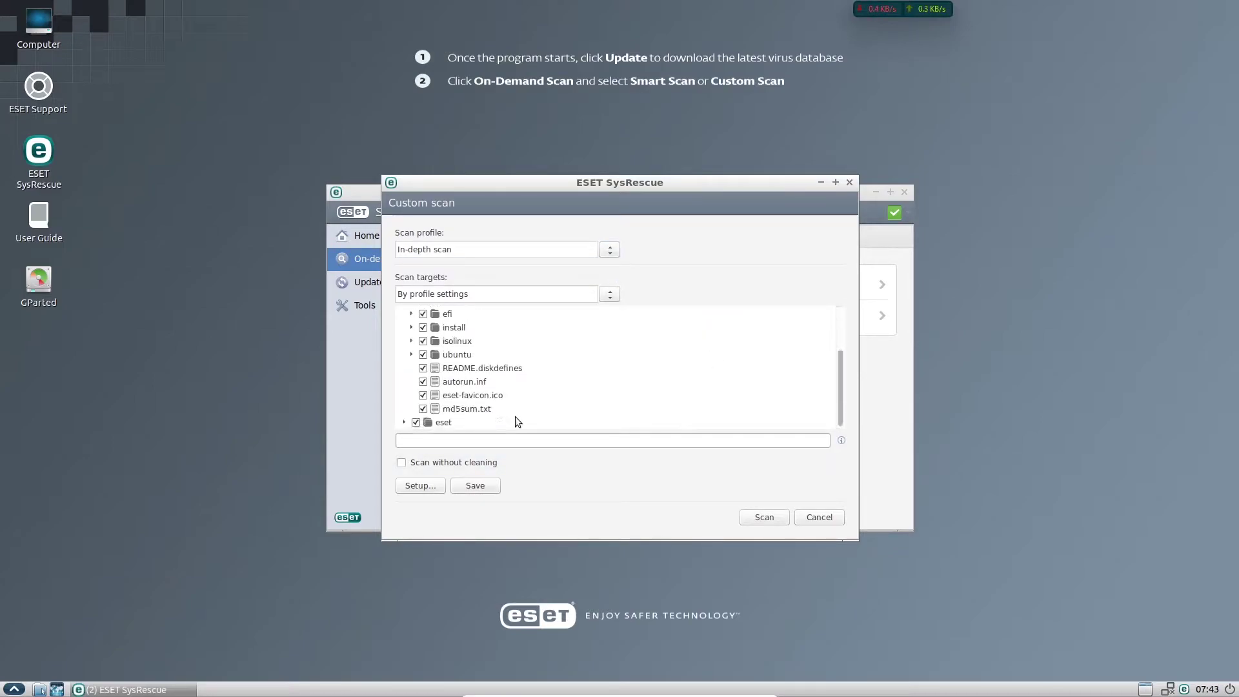
click(404, 423)
click(404, 381)
scroll(428, 365, up, 3)
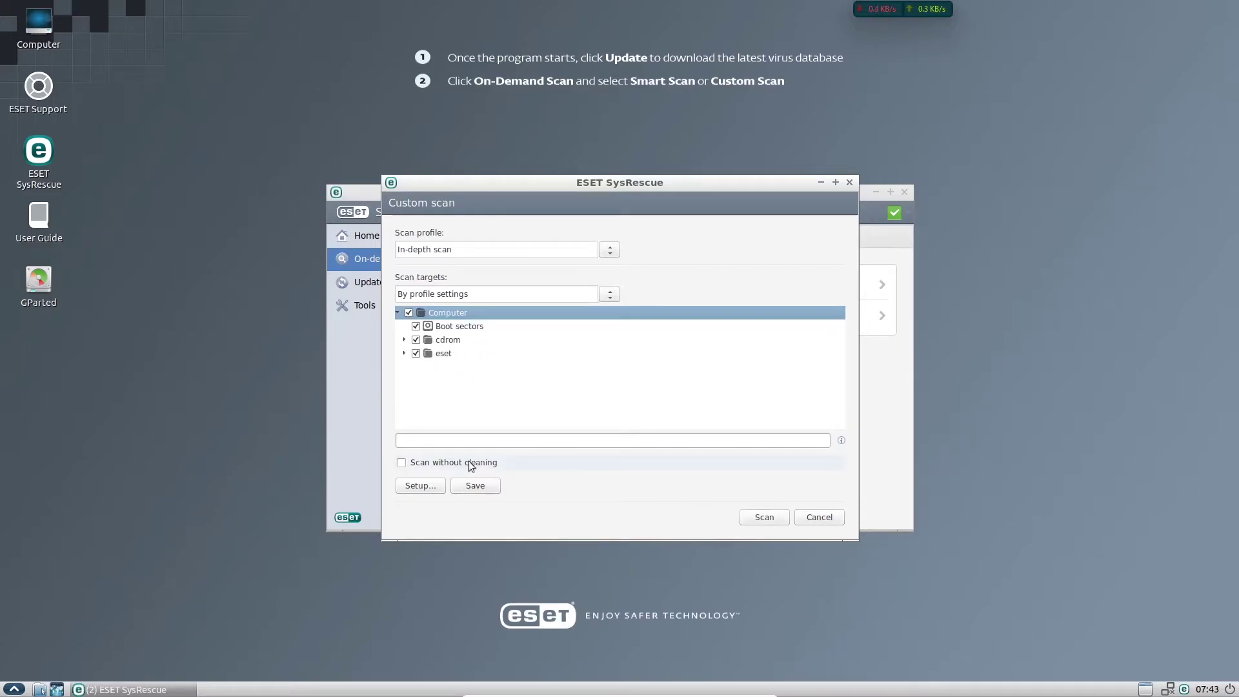
click(764, 517)
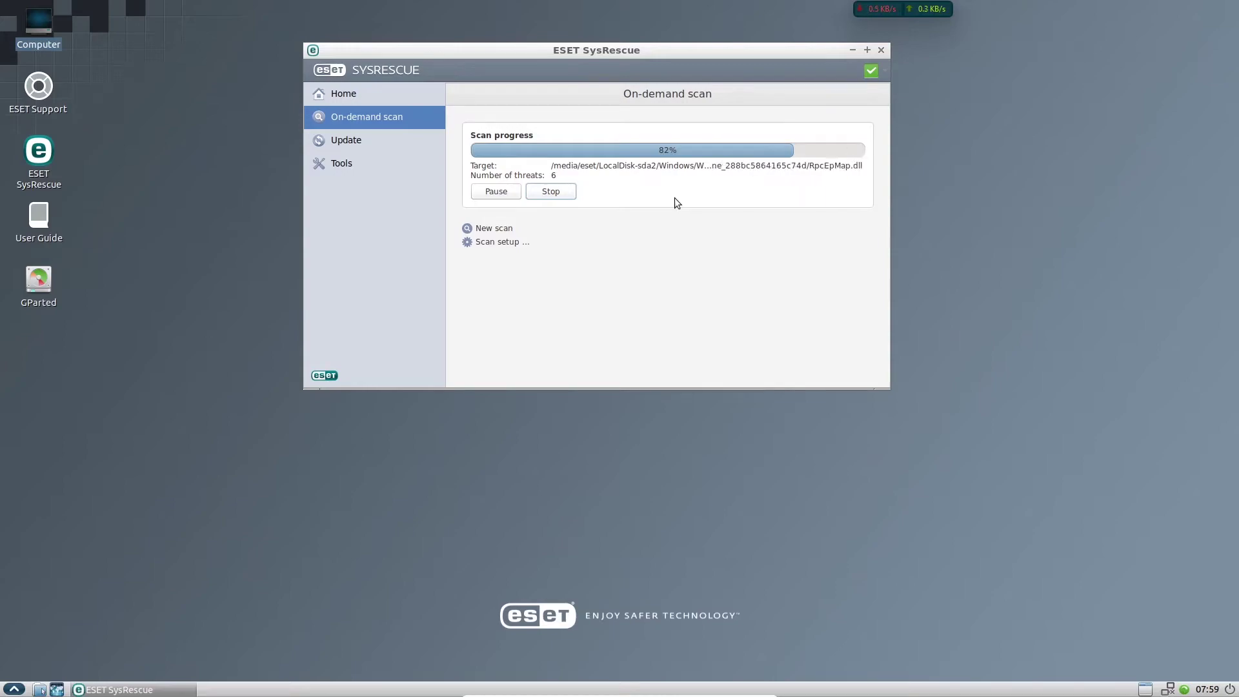
Preview the available Lubuntu wallpapers and set the desktop wallpaper to 1804-lubuntu-default-wallpaper-h.png.
right_click(446, 466)
click(481, 566)
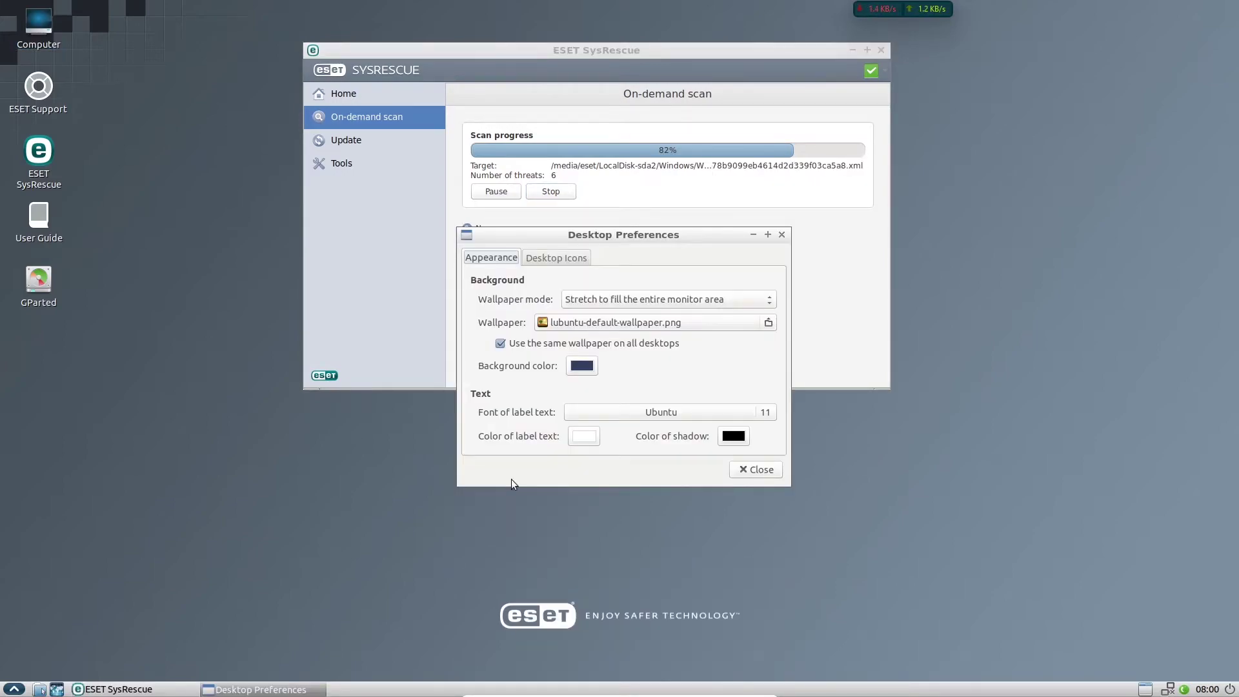
click(665, 326)
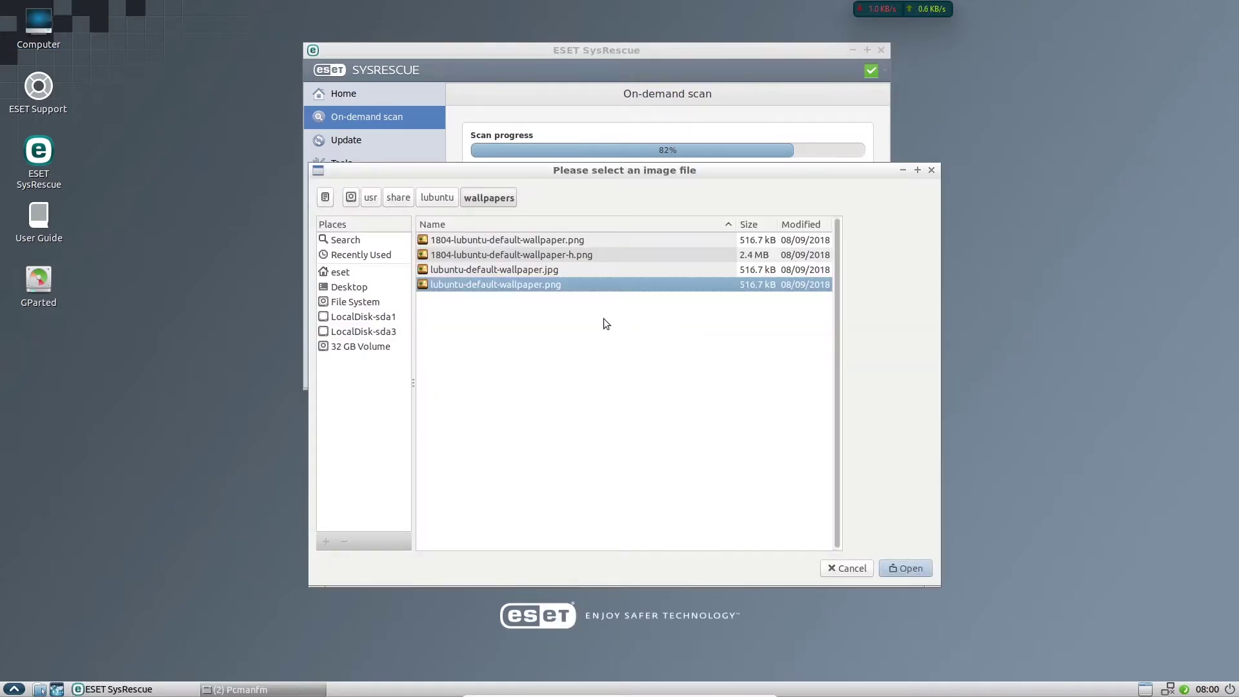
click(581, 270)
click(594, 258)
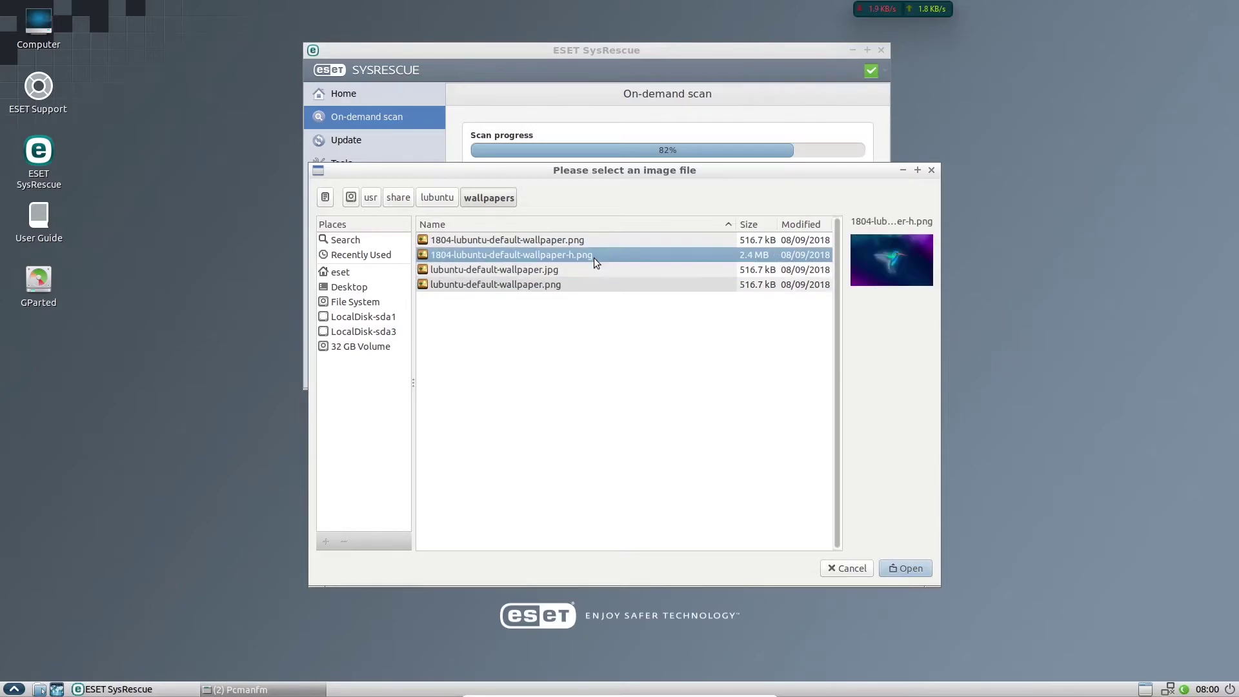
click(610, 243)
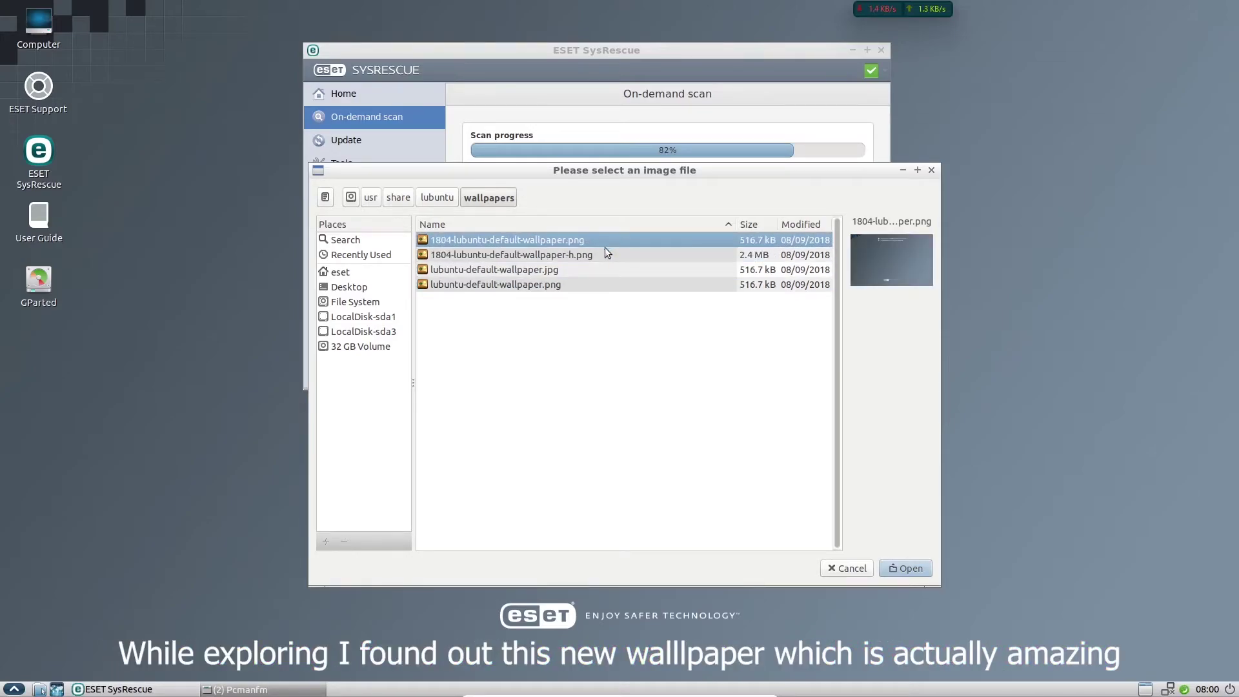
click(604, 255)
click(595, 273)
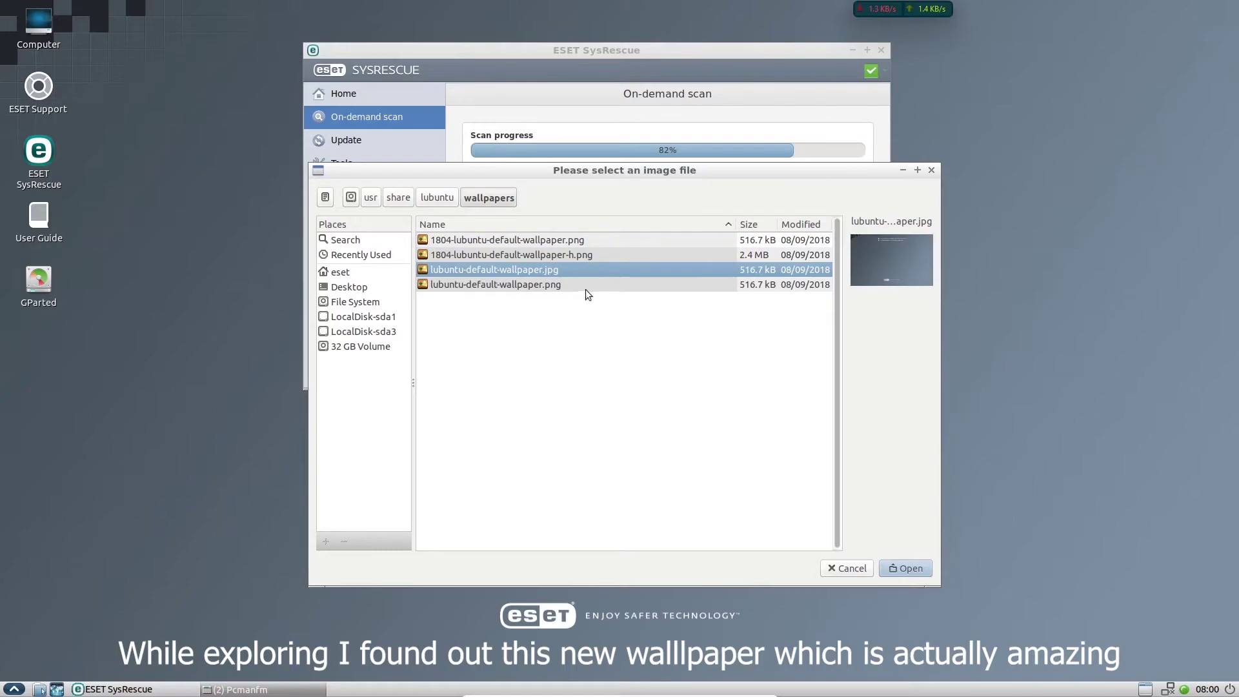
click(586, 288)
click(593, 271)
click(608, 254)
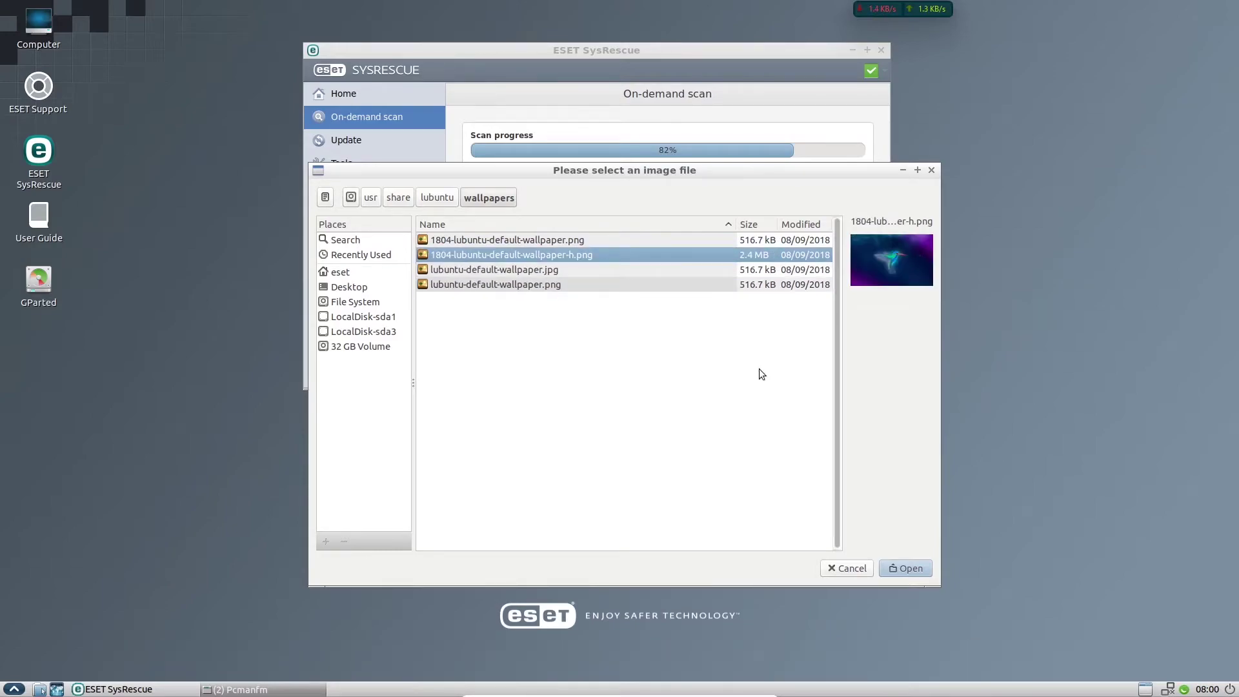
click(905, 569)
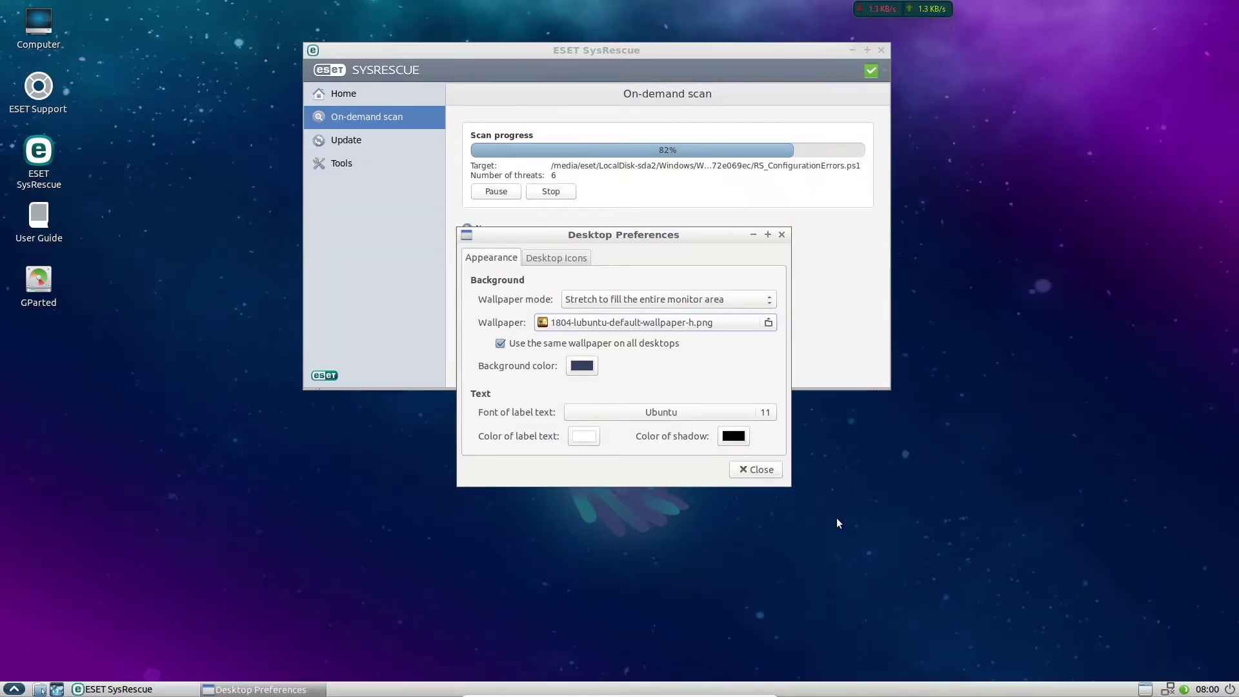
Minimize the open windows to view the wallpaper, and restore the ESET SysRescue scan window, moving it aside.
click(754, 235)
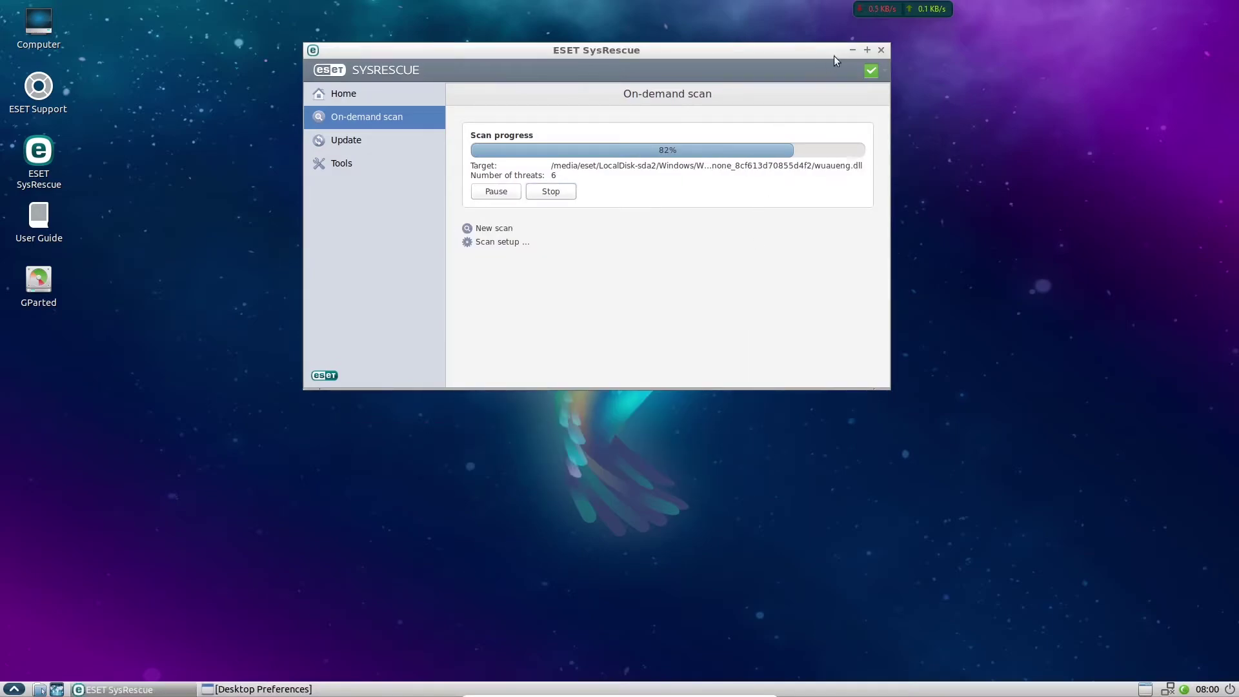
click(854, 51)
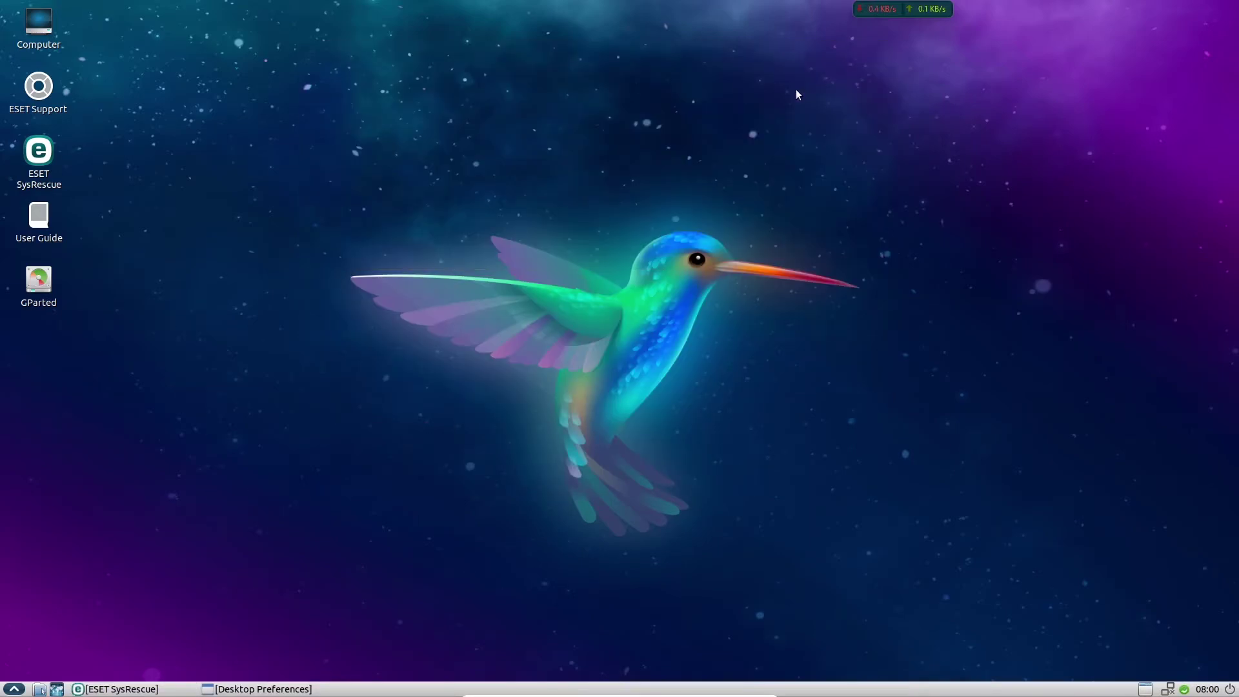
right_click(254, 183)
click(186, 335)
click(136, 690)
drag(699, 63, 407, 98)
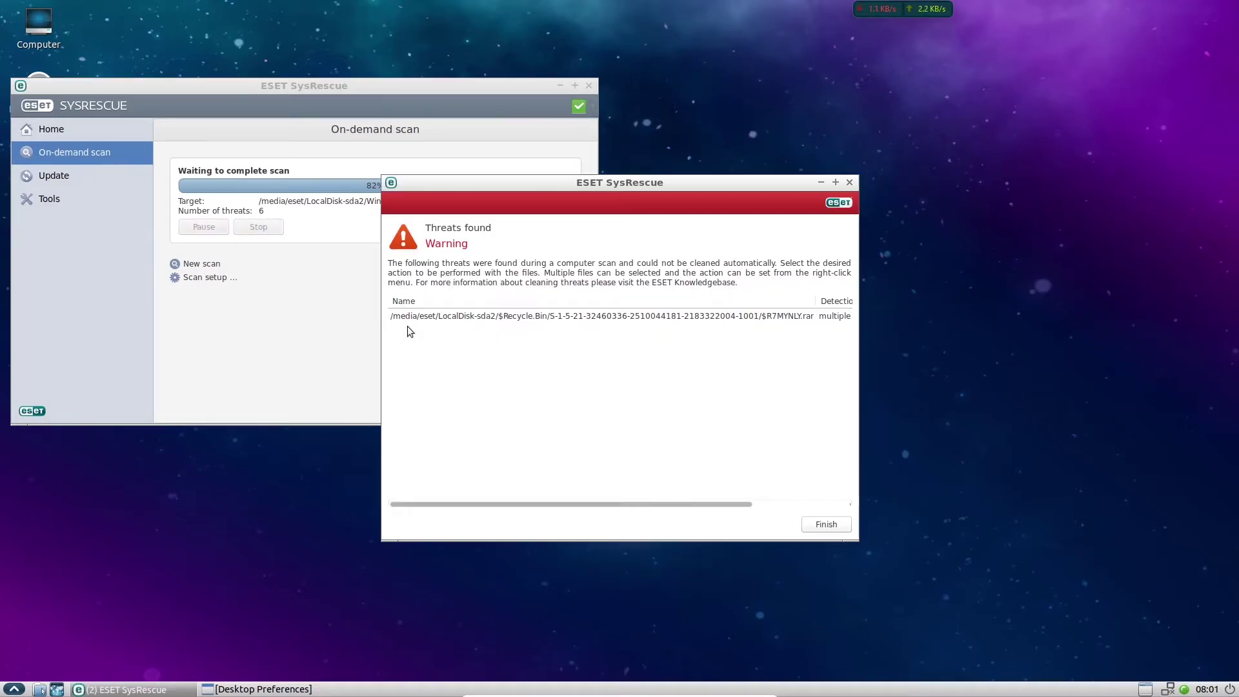
Delete the uncleaned threat $R7MYNLY.rar to finish the ESET scan, and close the Desktop folder window back in Windows.
click(846, 316)
click(845, 315)
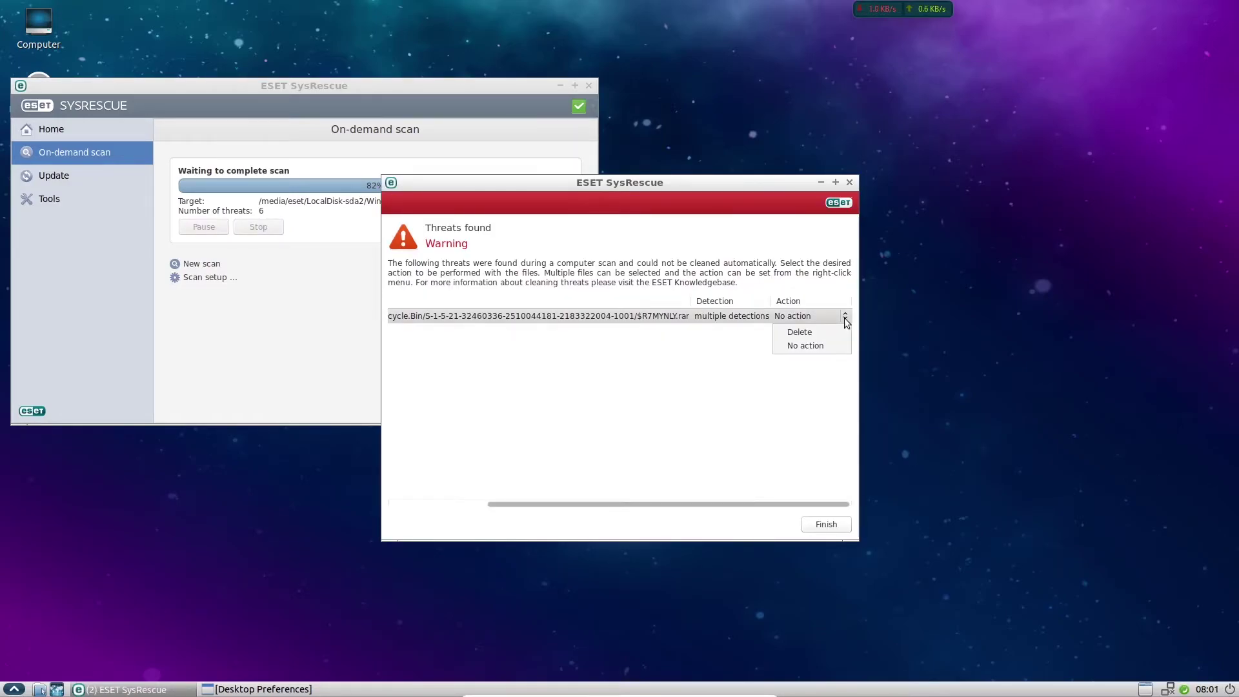
click(830, 330)
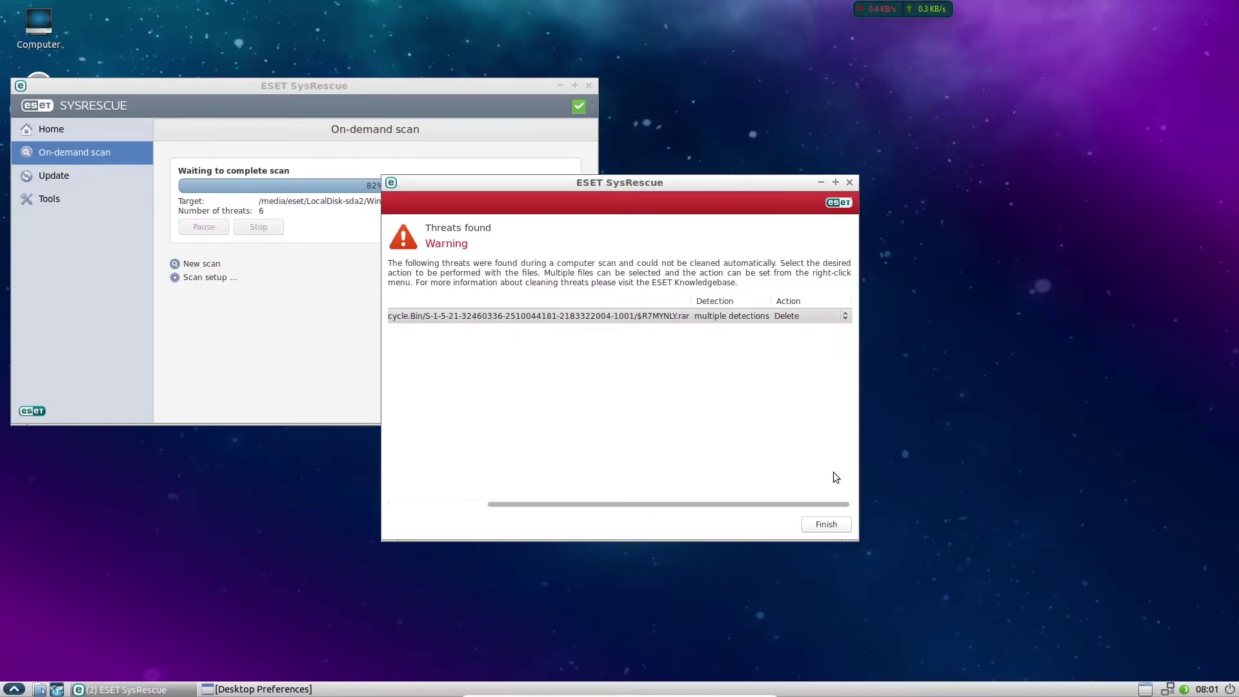
click(825, 525)
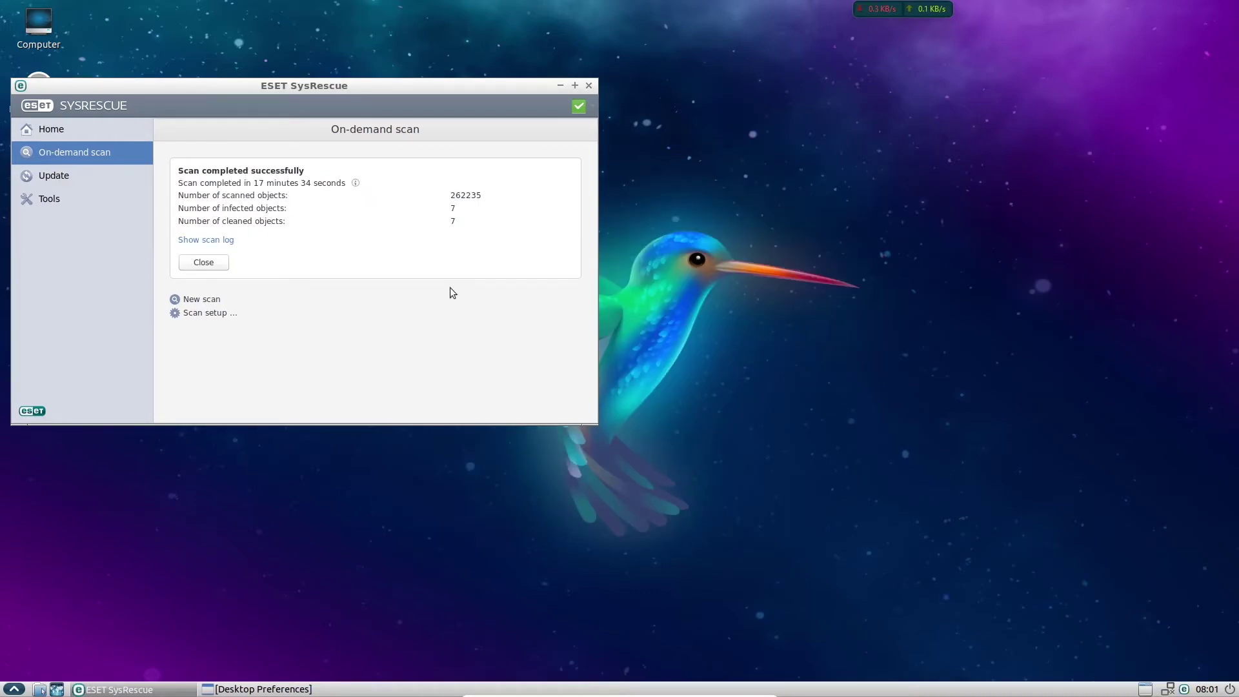
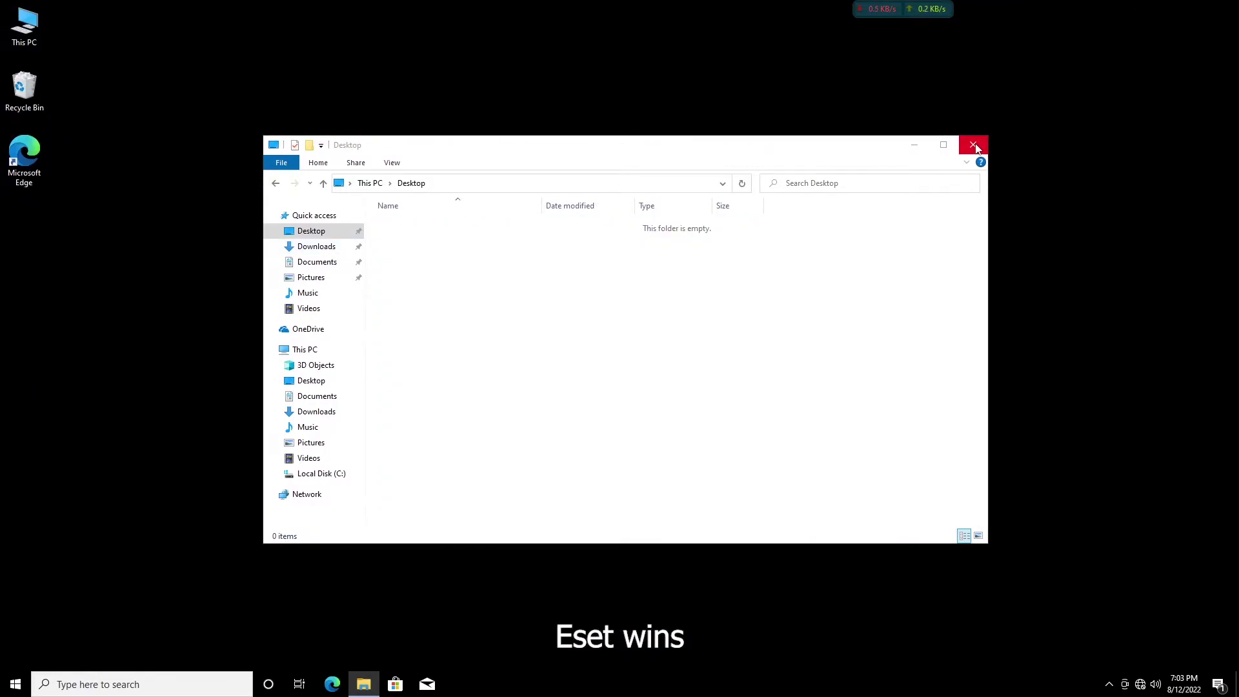
click(974, 144)
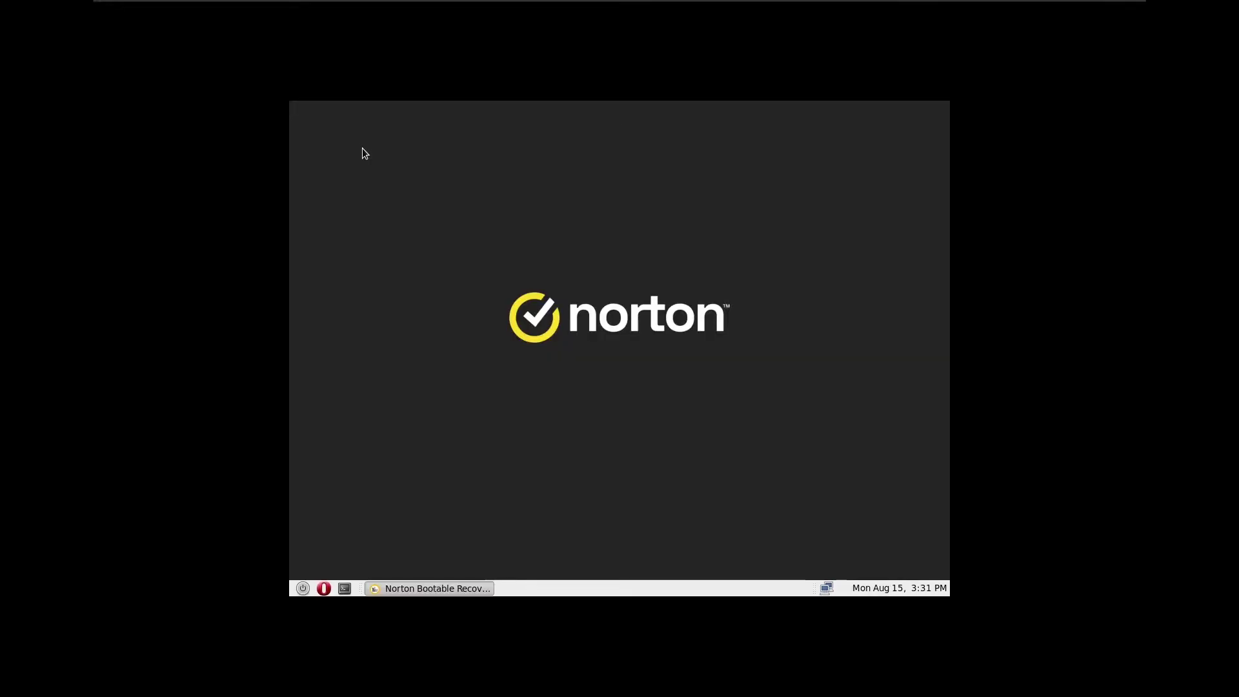
Accept the Norton Bootable Recovery Tool license agreement and permanently remove all detected risks, including 000.exe.
click(688, 348)
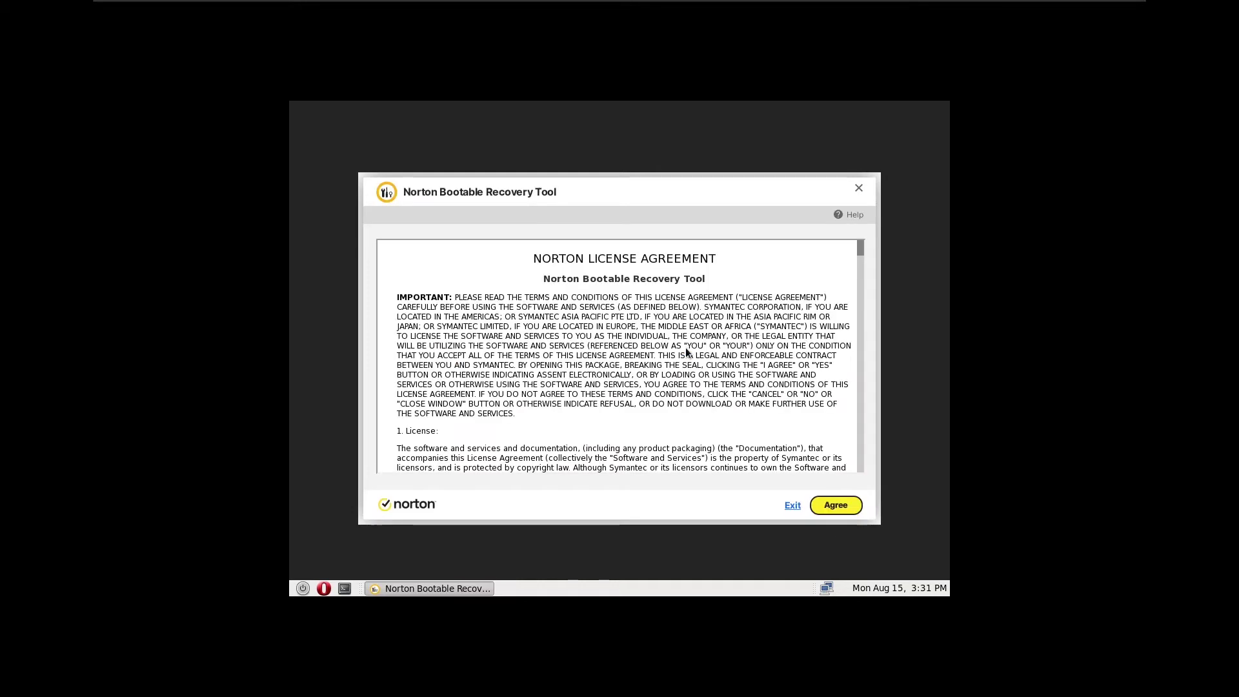
click(839, 506)
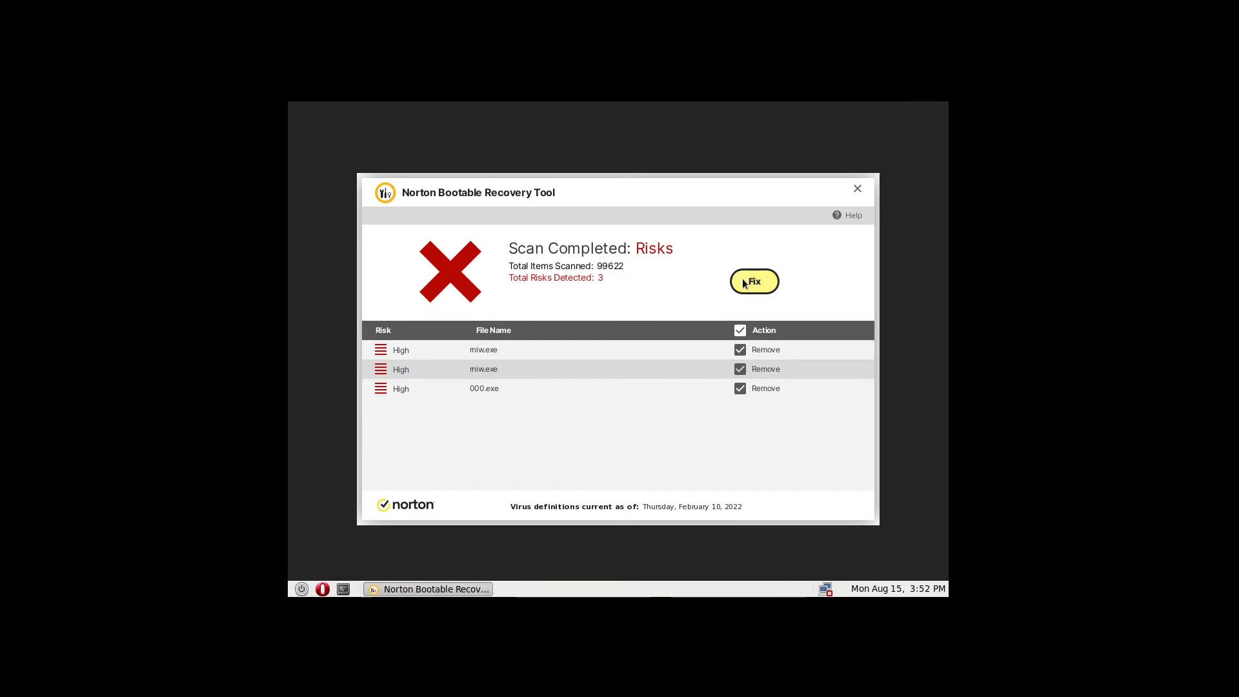
click(743, 282)
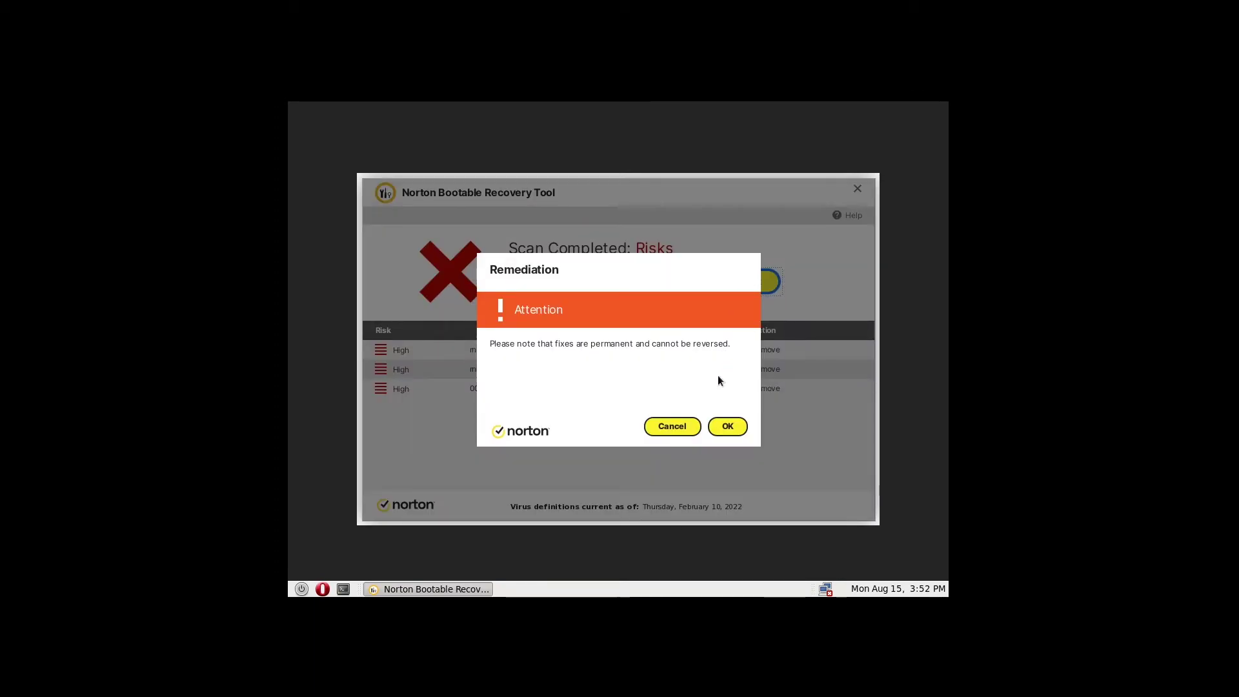
click(720, 428)
click(796, 282)
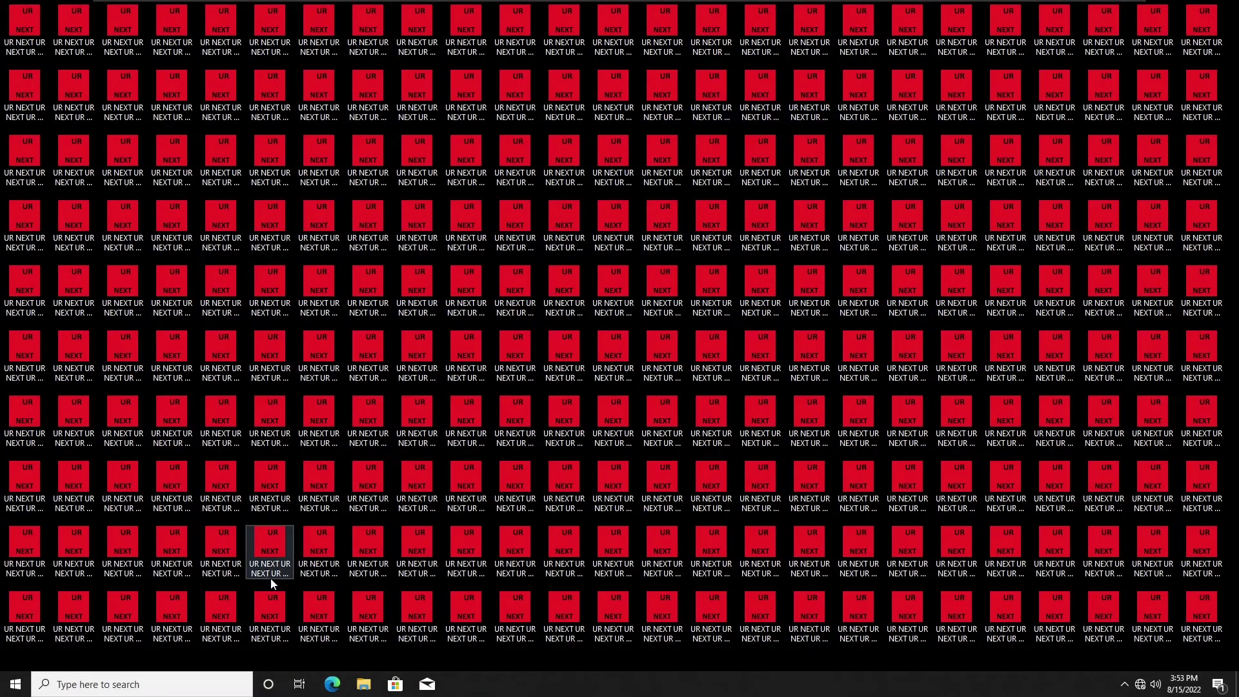
Back in Windows, open the Desktop folder in File Explorer and select all of its files.
click(363, 684)
click(311, 290)
key(ctrl+a)
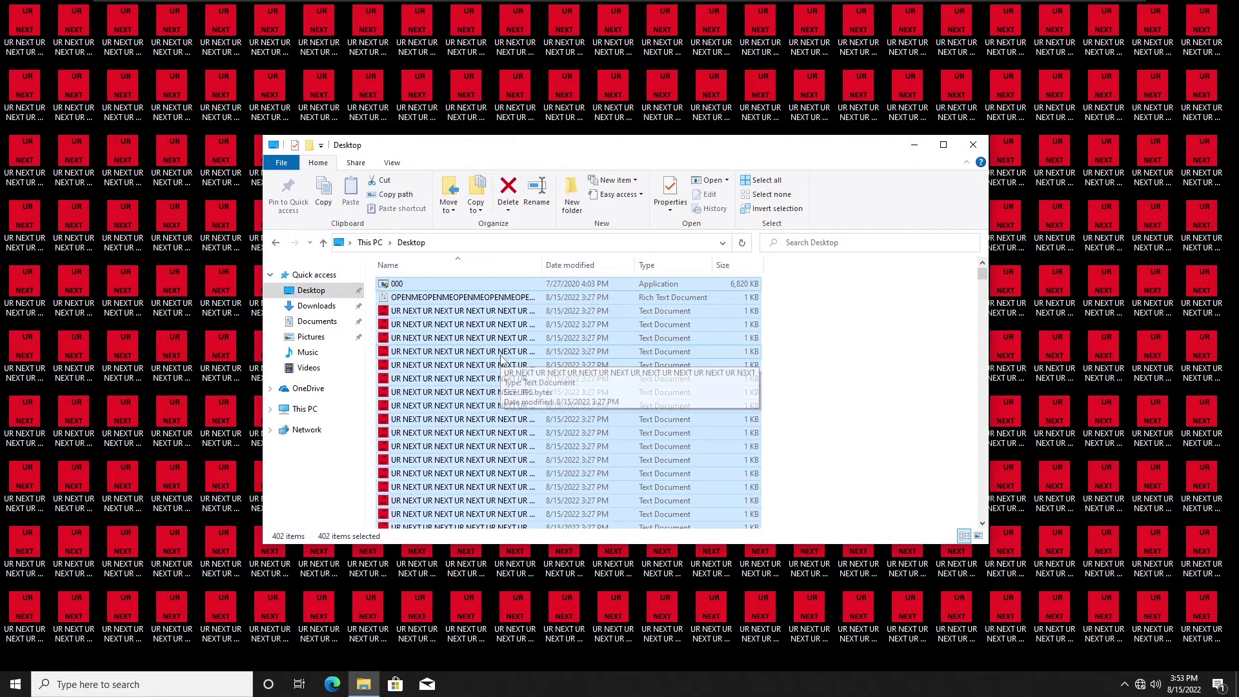
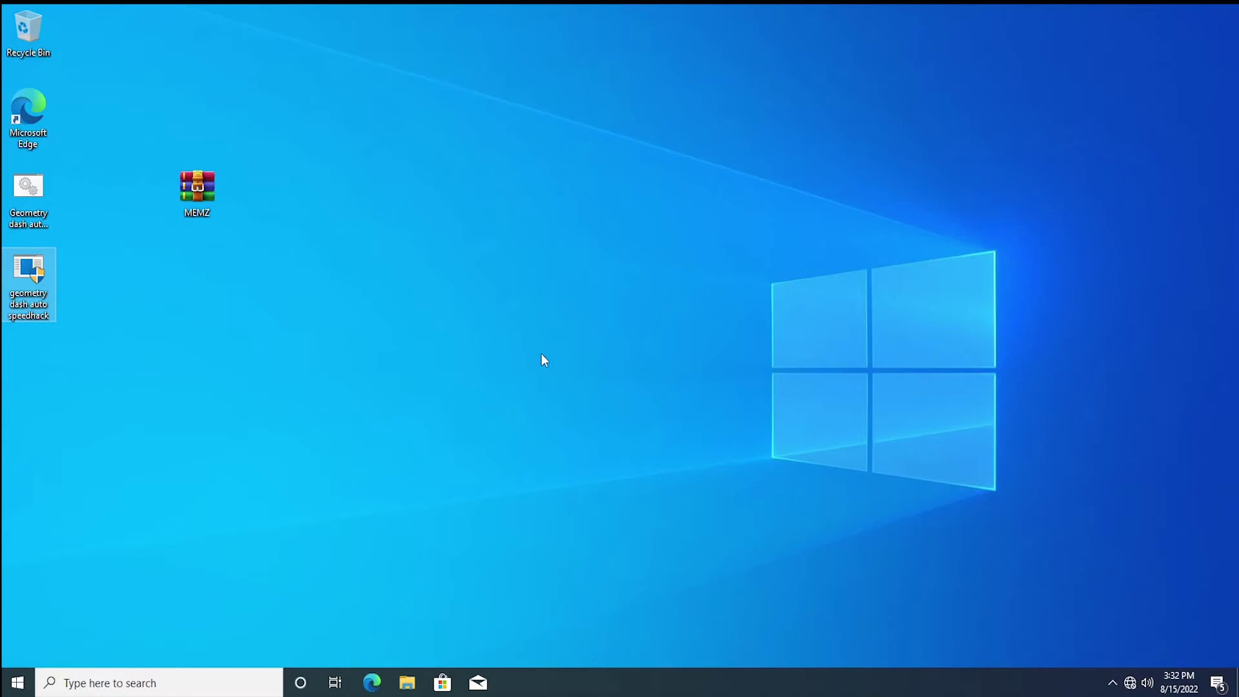
Open Task Manager with full details and end a geometry dash auto speedhack background process.
right_click(597, 683)
click(625, 601)
click(171, 397)
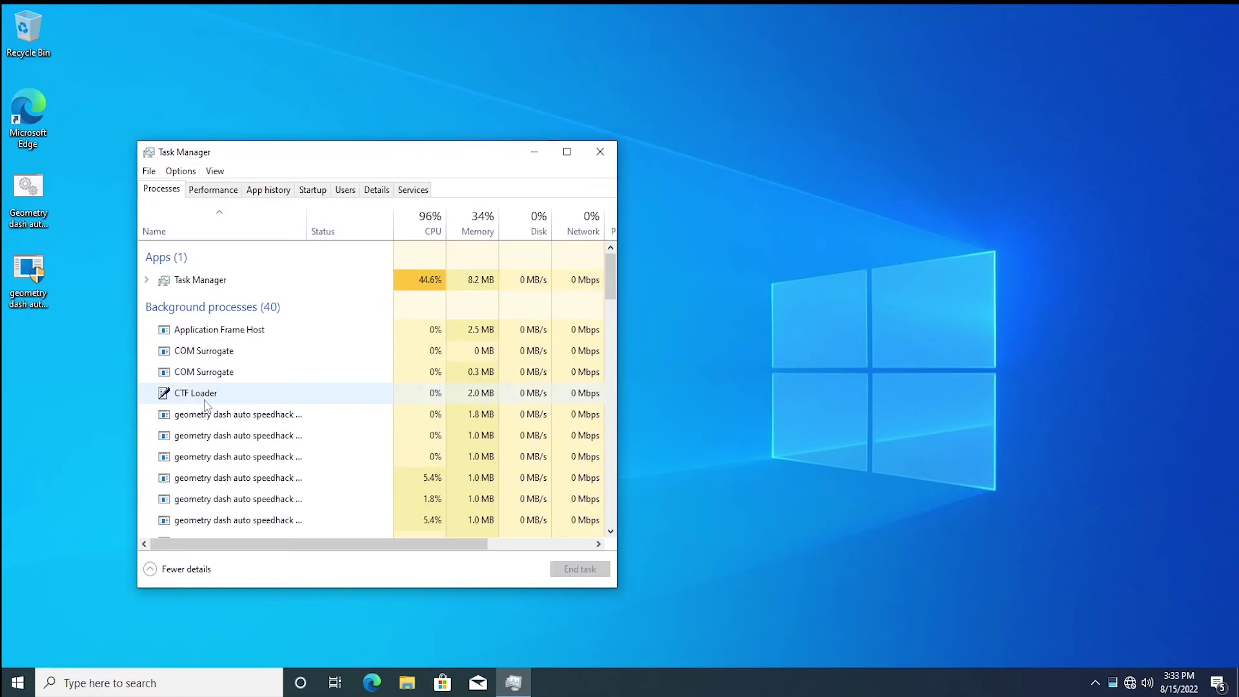
click(335, 442)
click(580, 569)
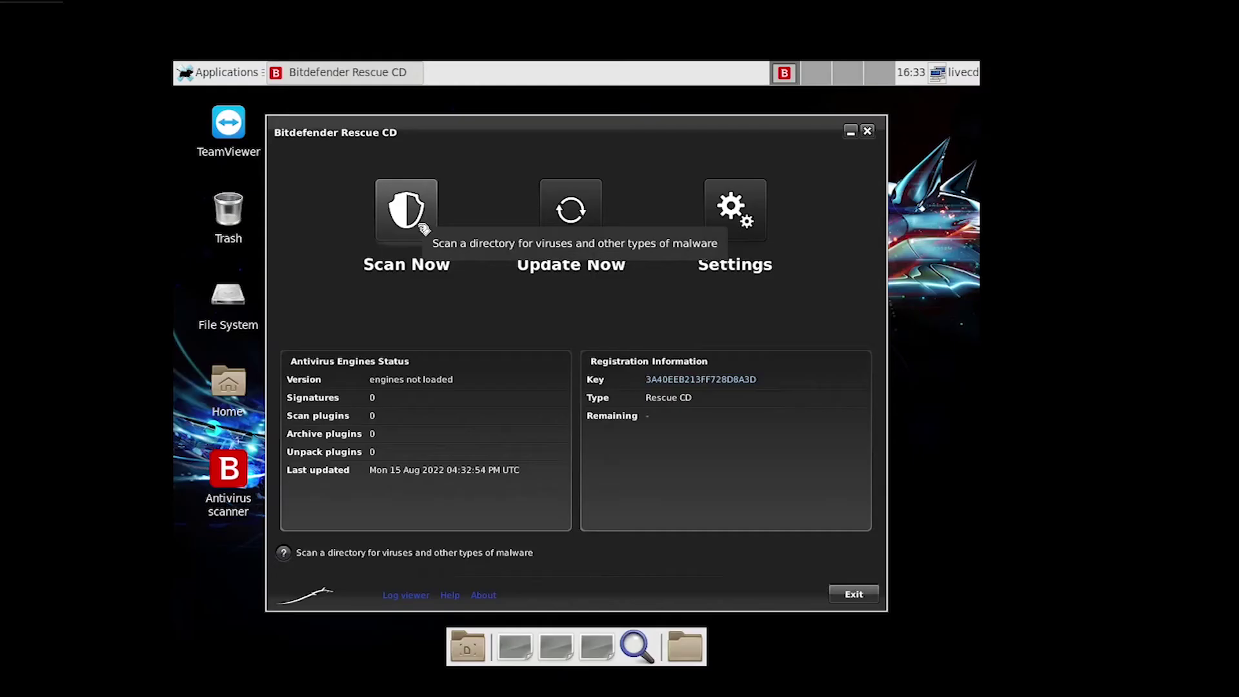
Begin a Bitdefender Rescue CD scan and examine the file system and personal folders for Windows files to scan.
click(417, 224)
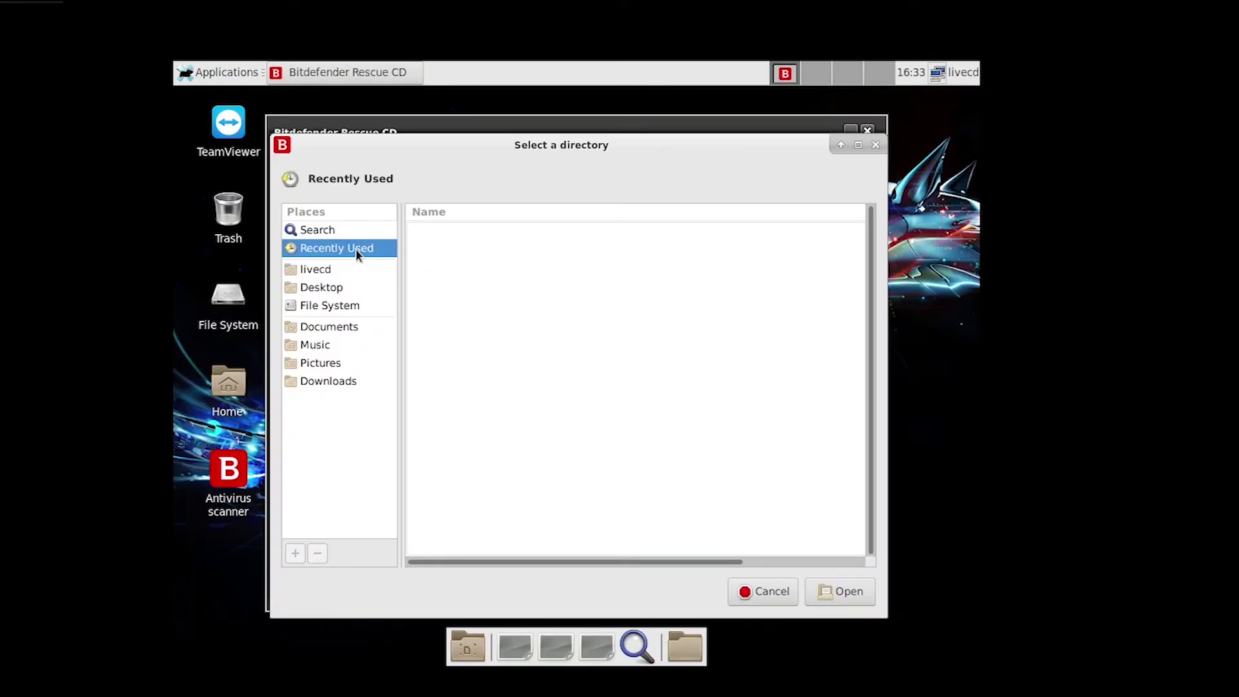
double_click(224, 315)
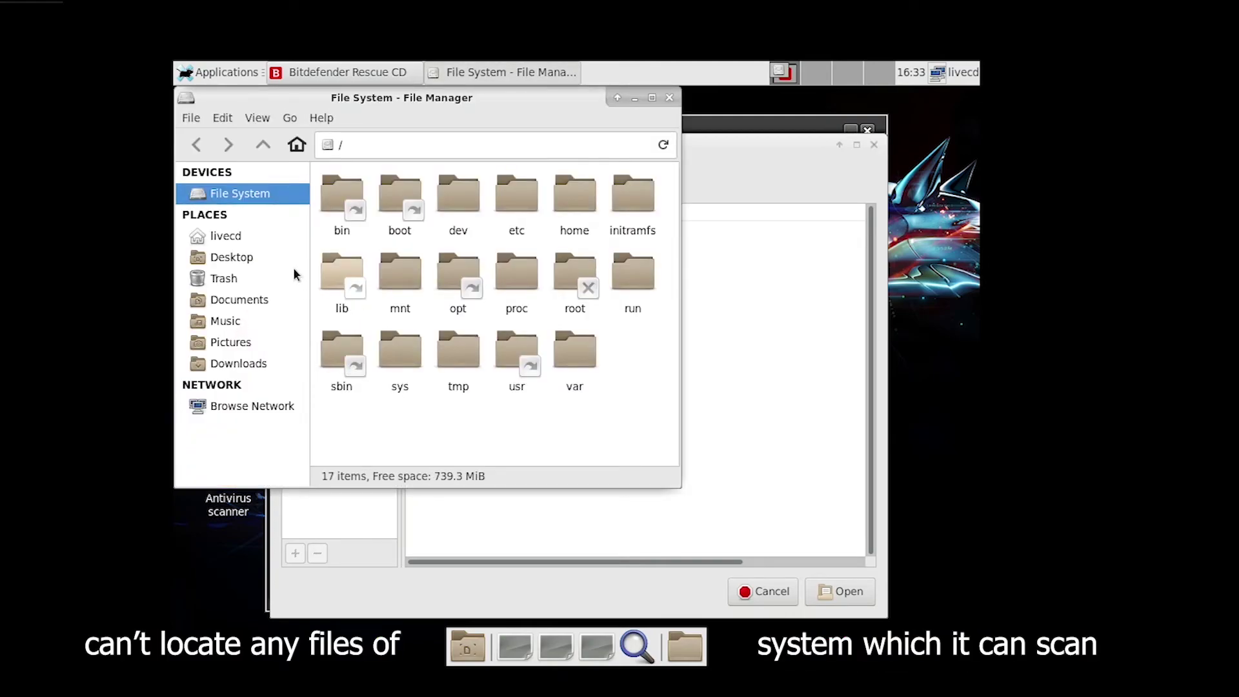
click(242, 238)
click(243, 258)
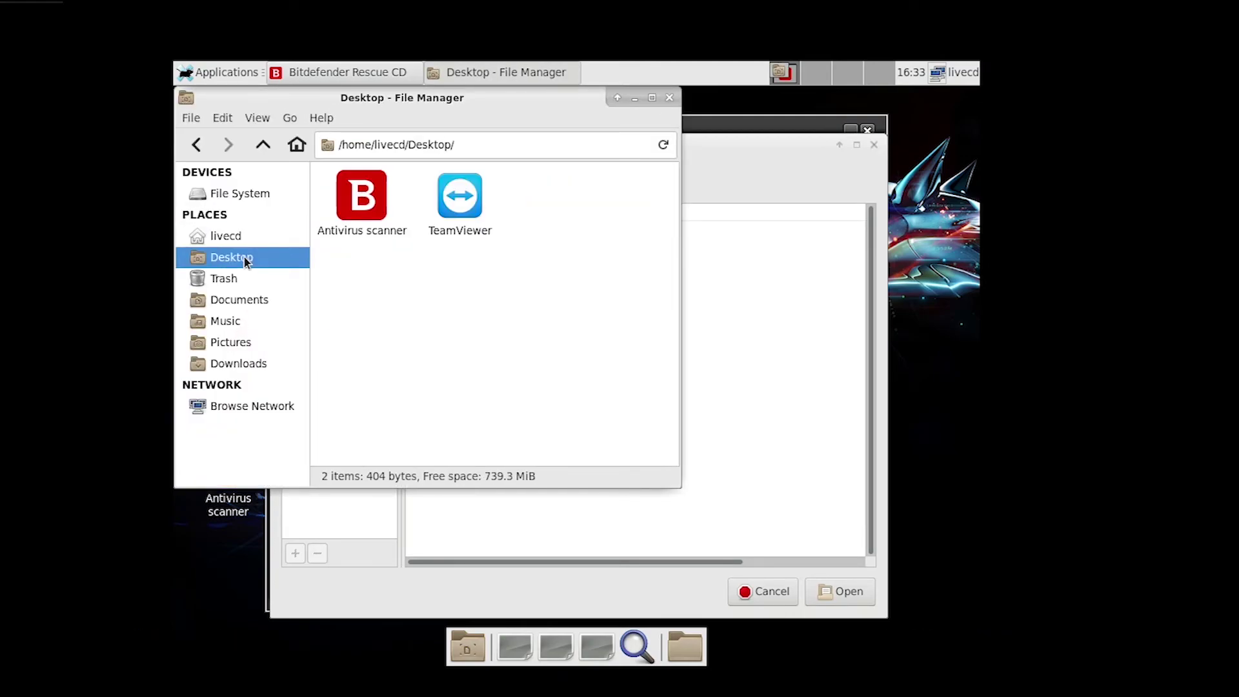
click(244, 281)
click(244, 301)
click(243, 322)
click(244, 364)
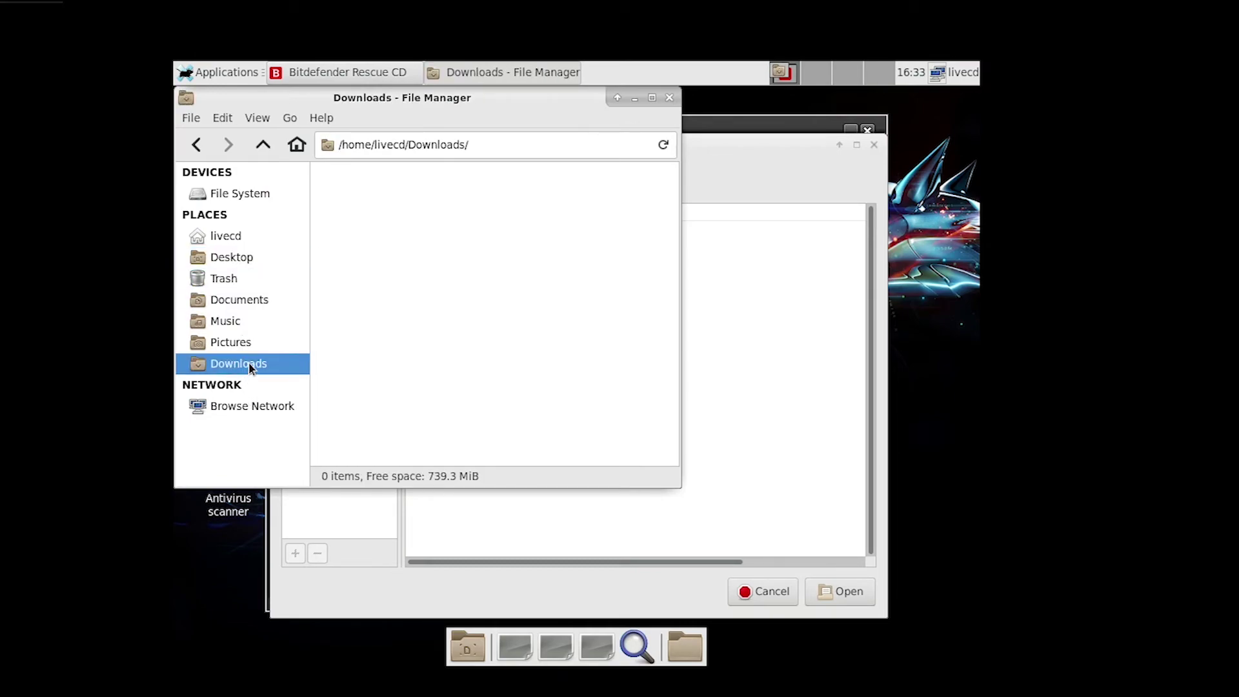
click(253, 343)
click(260, 320)
click(264, 198)
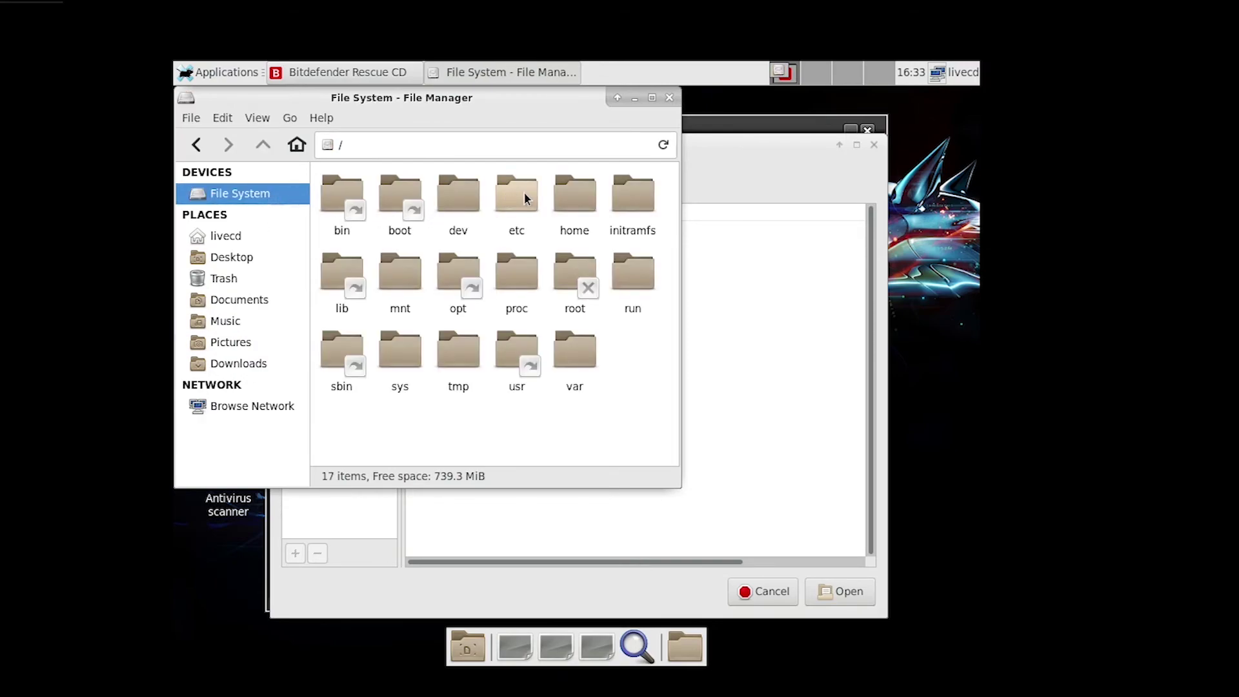
double_click(561, 255)
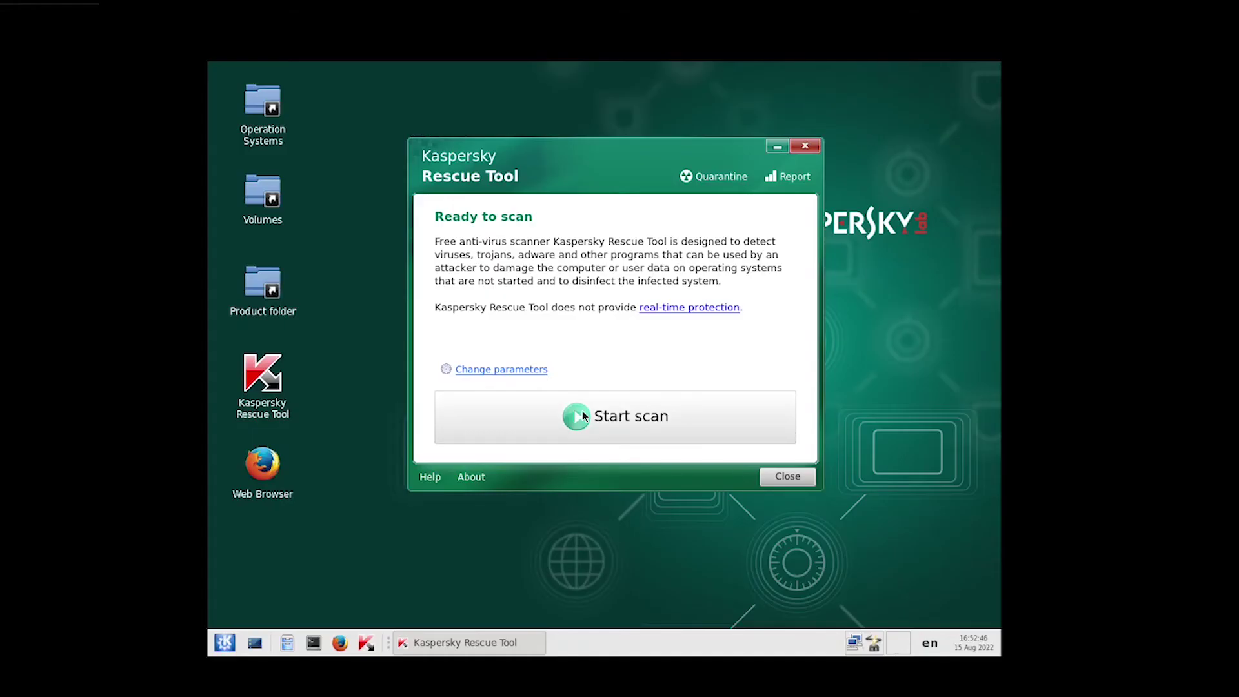
Run a Kaspersky Rescue Tool scan and cure Trojan.Boot.CKOT.a, disinfecting without an advanced scan.
click(582, 410)
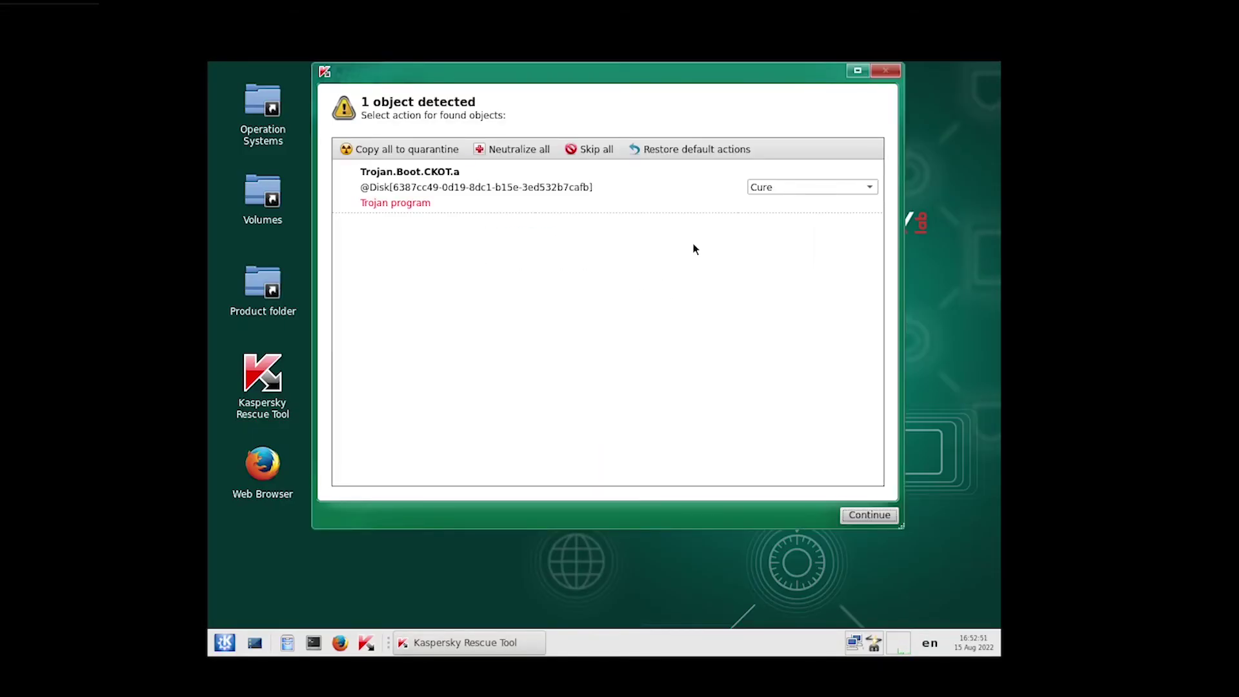
click(864, 514)
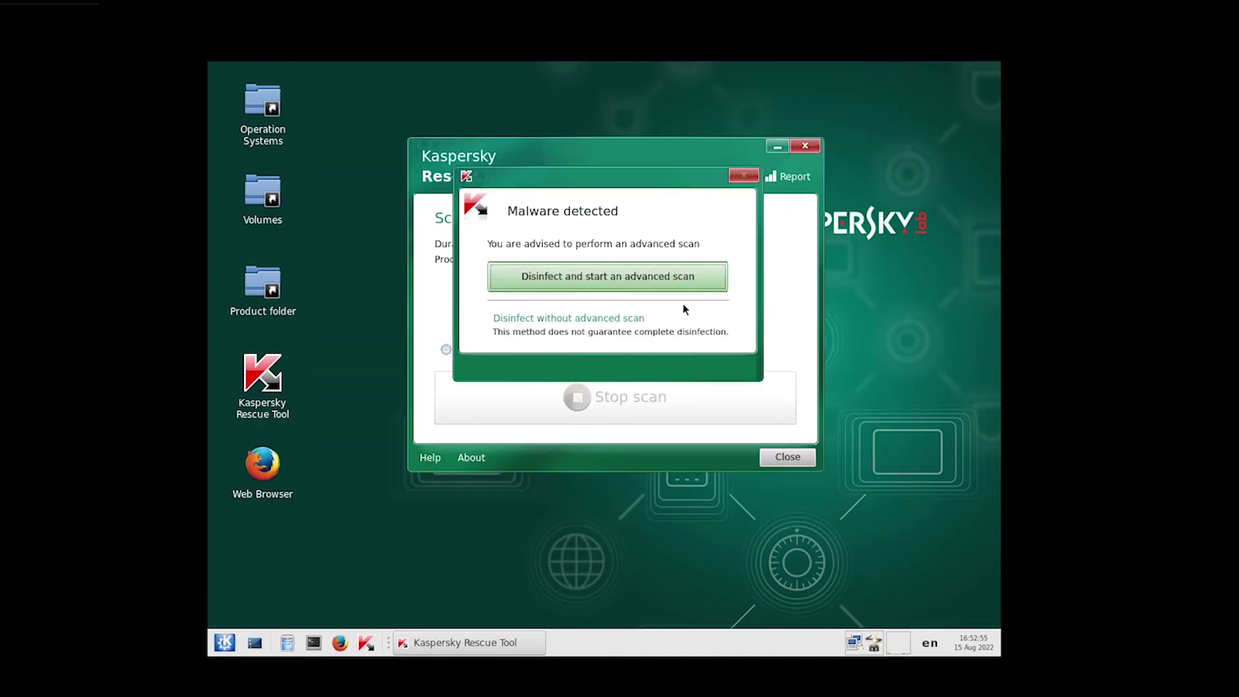
click(617, 318)
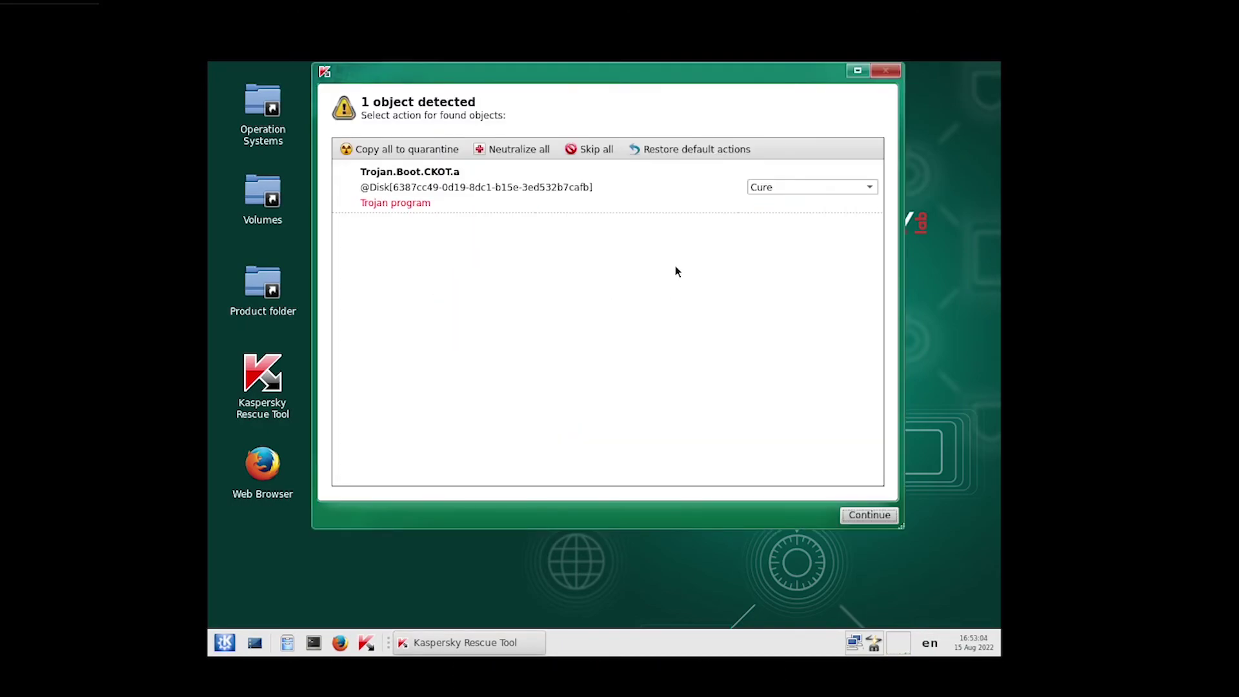
click(839, 515)
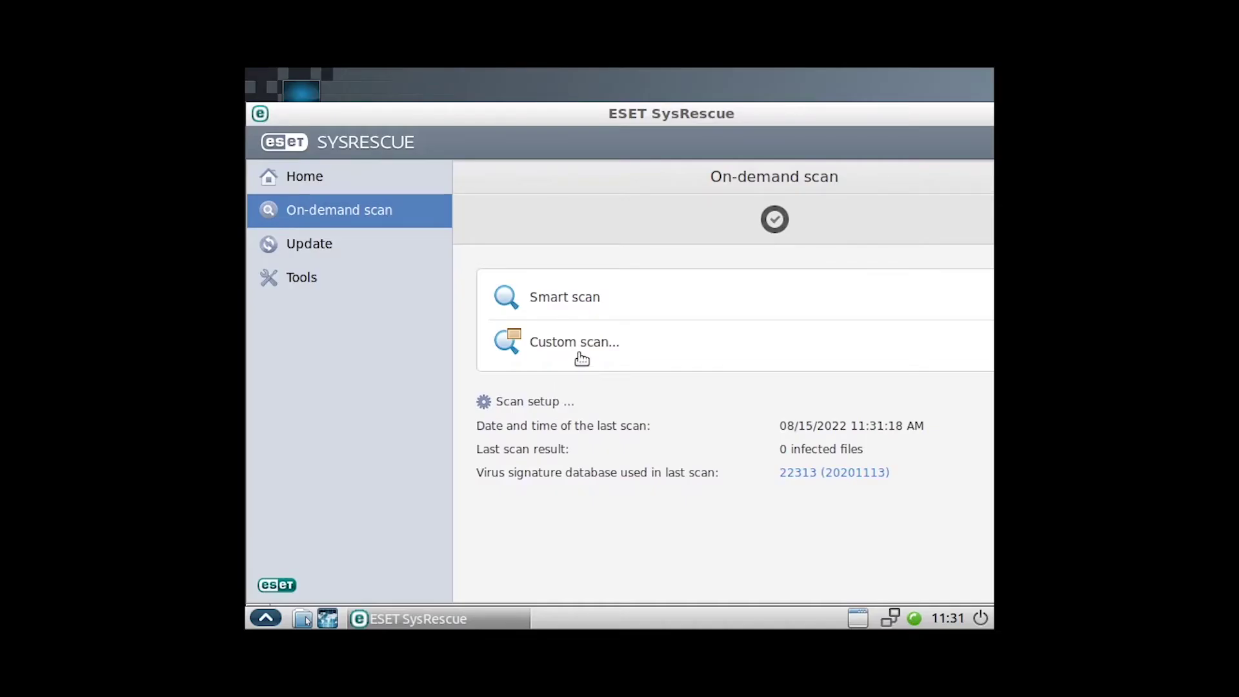
Run an ESET SysRescue custom scan of the Boot sectors with the In-depth scan profile and cleaning enabled.
click(559, 342)
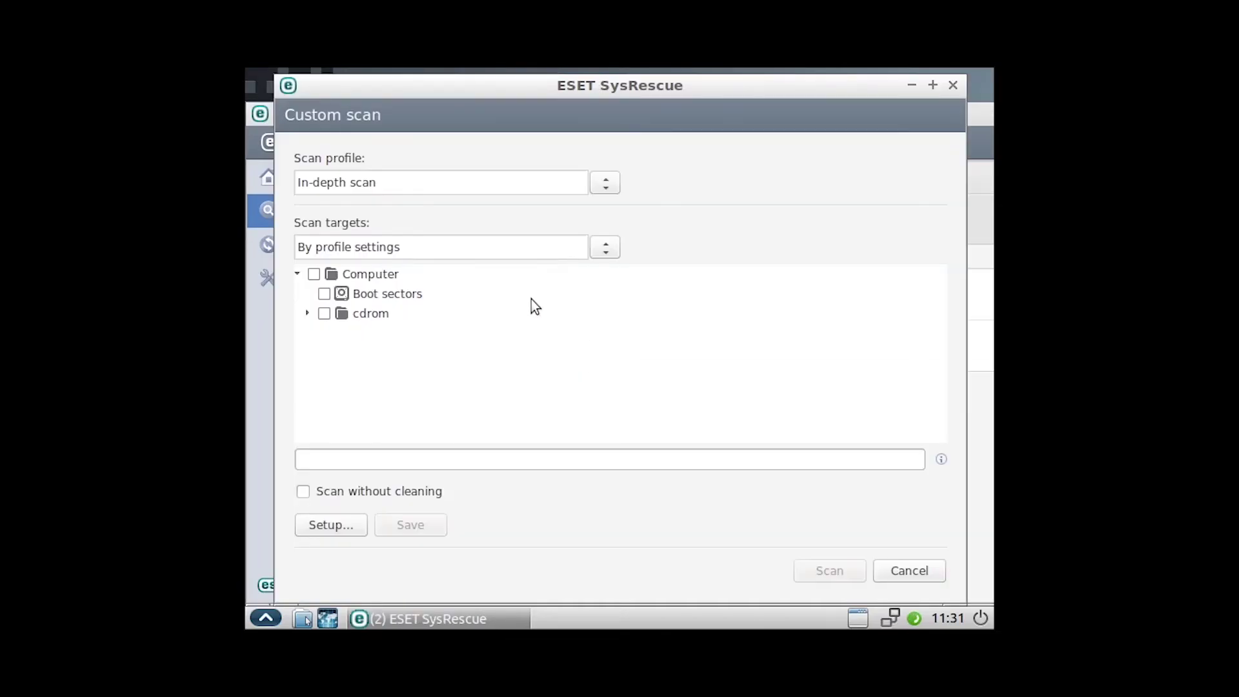
click(317, 297)
click(325, 294)
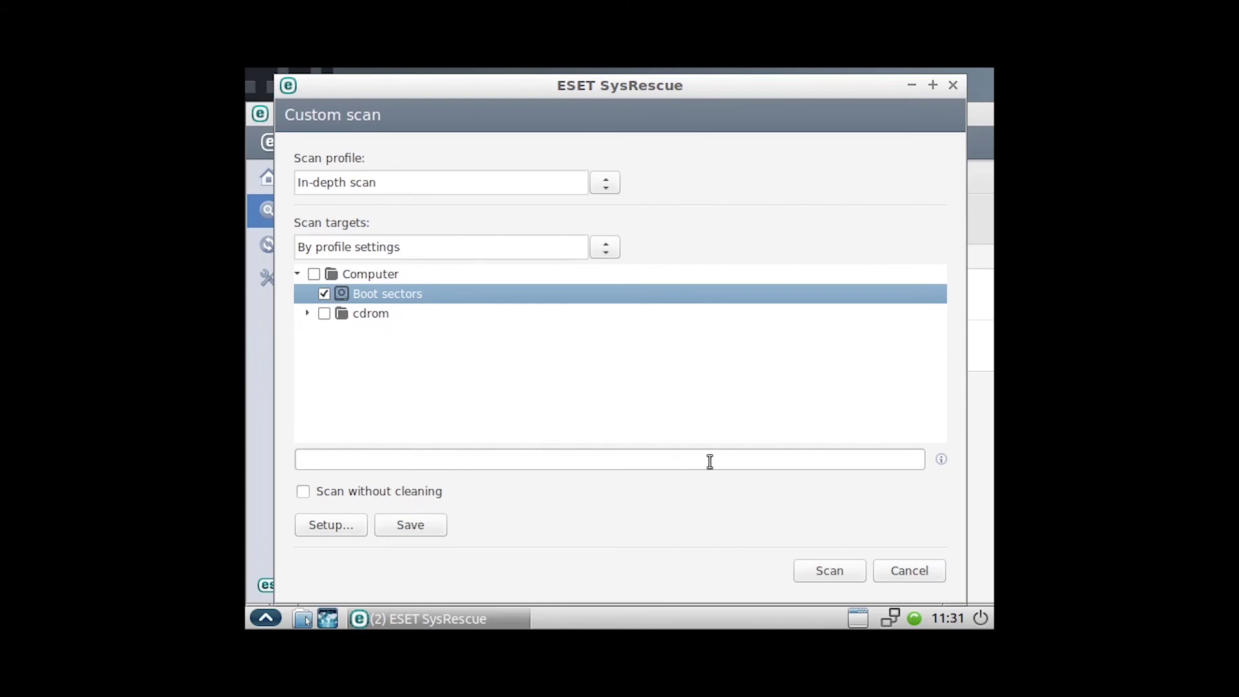
click(839, 571)
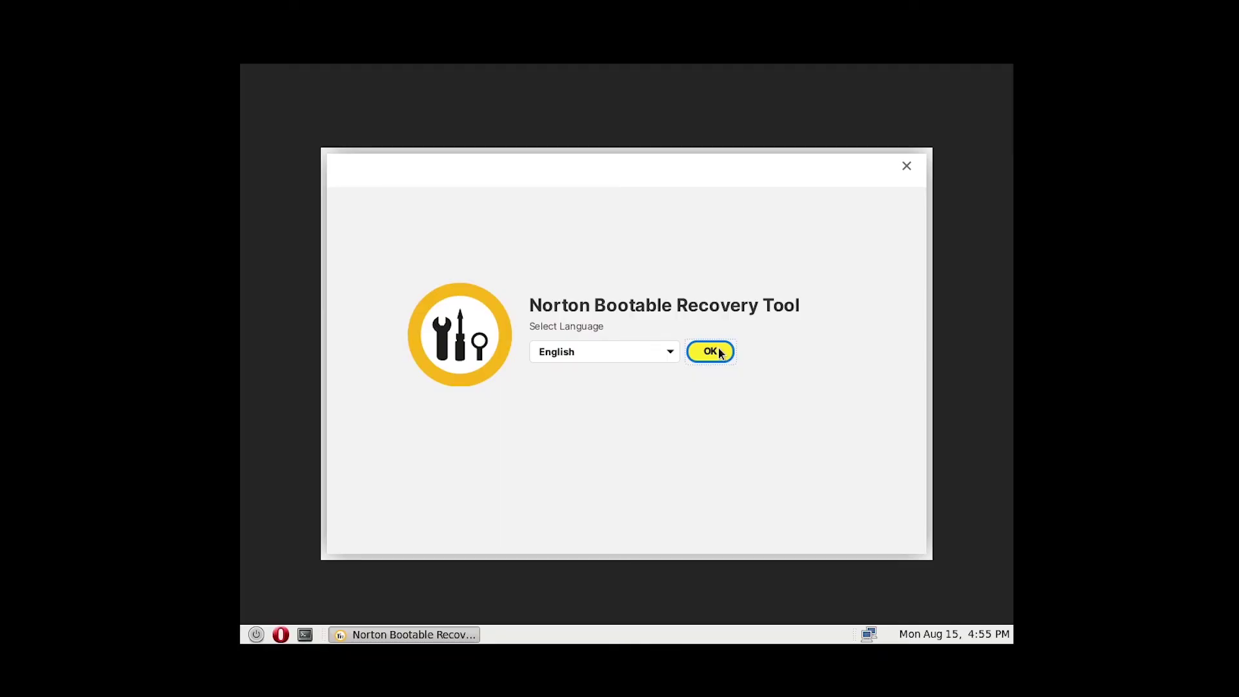
Start the Norton Bootable Recovery Tool in English and accept its license agreement.
click(715, 350)
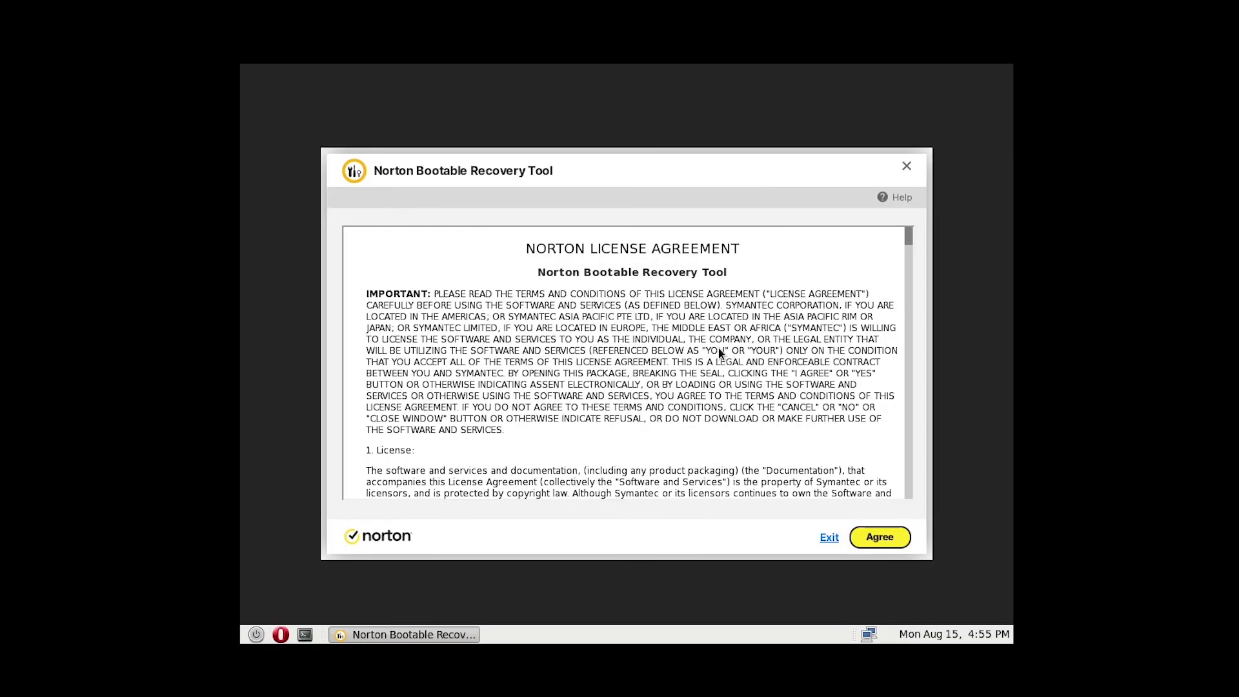
click(870, 536)
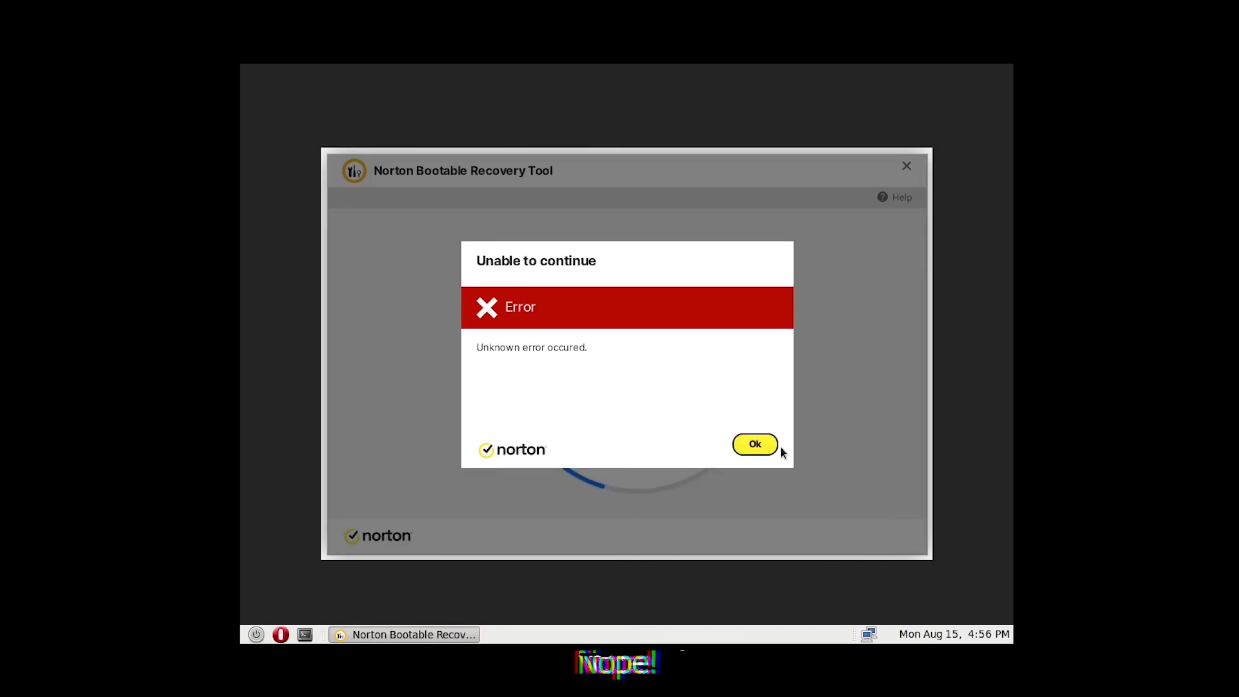